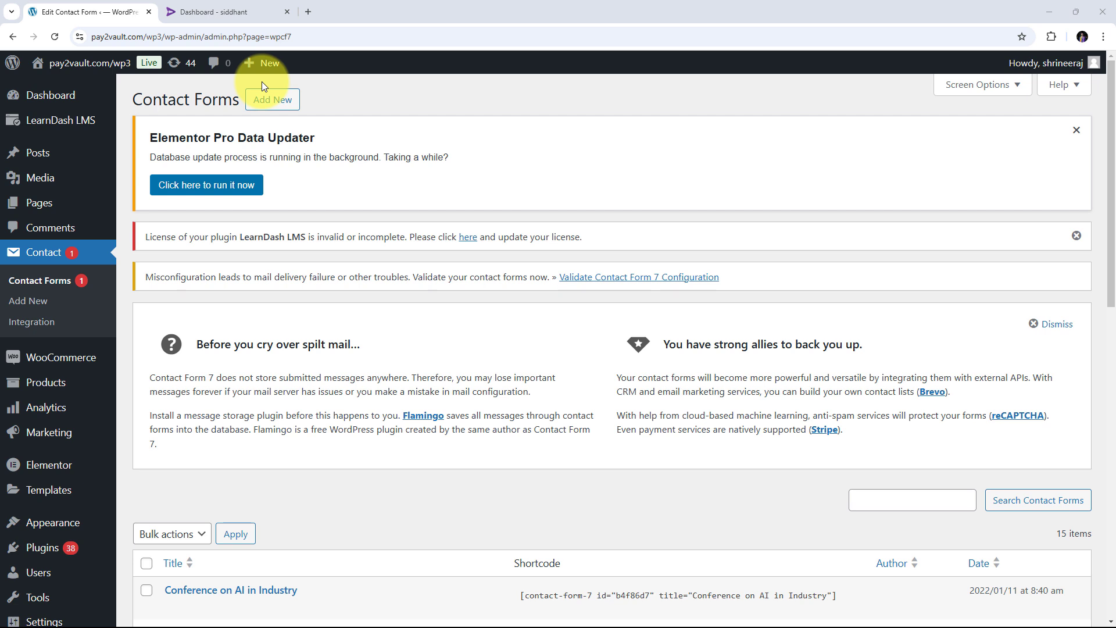
- Scroll through WordPress's 15 Contact Form 7 forms, ending on the Rigi 'Dashboard - siddhant' tab
click(210, 16)
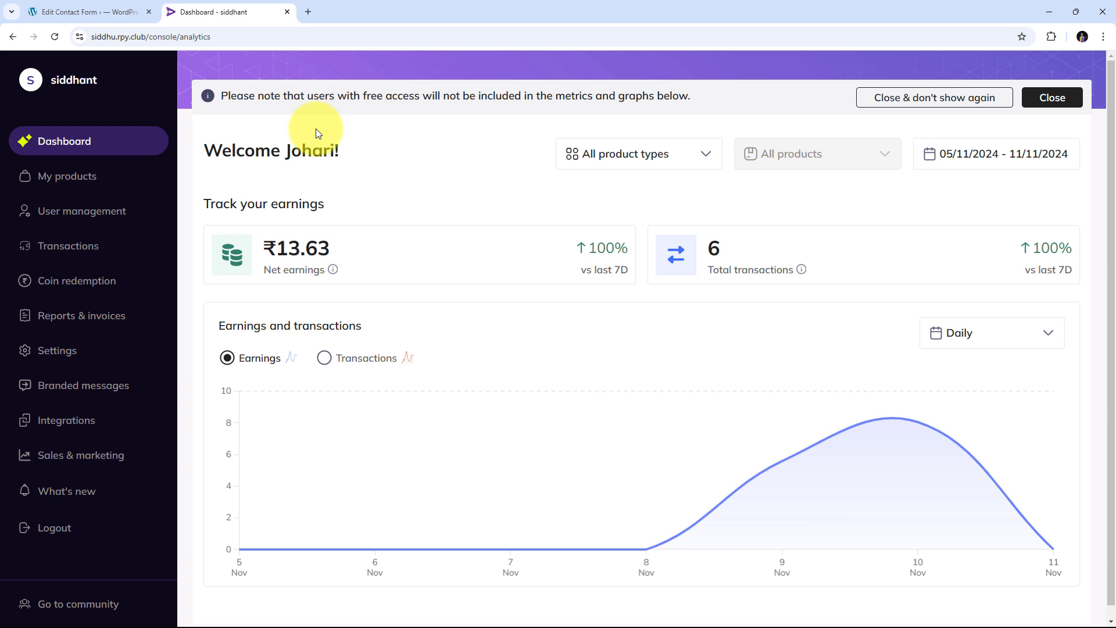
click(105, 3)
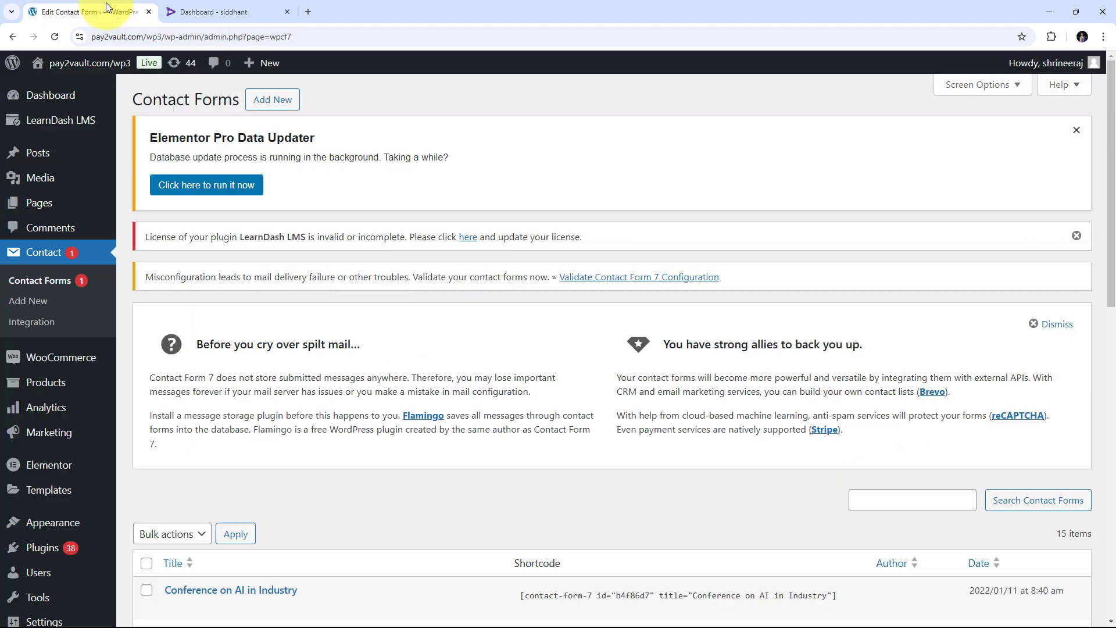
click(211, 2)
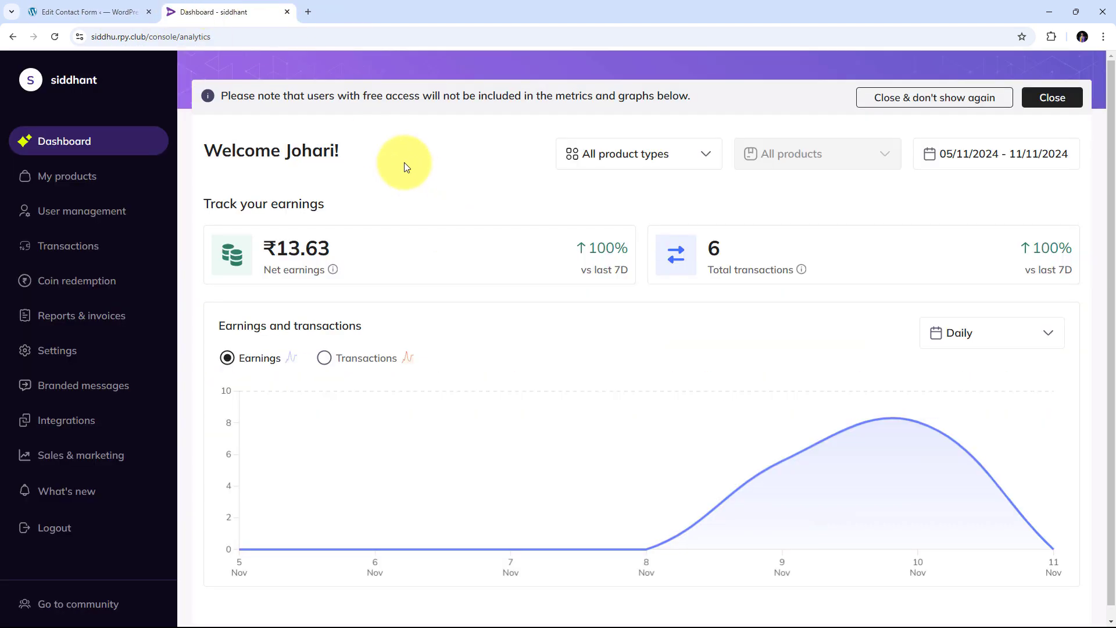
click(87, 10)
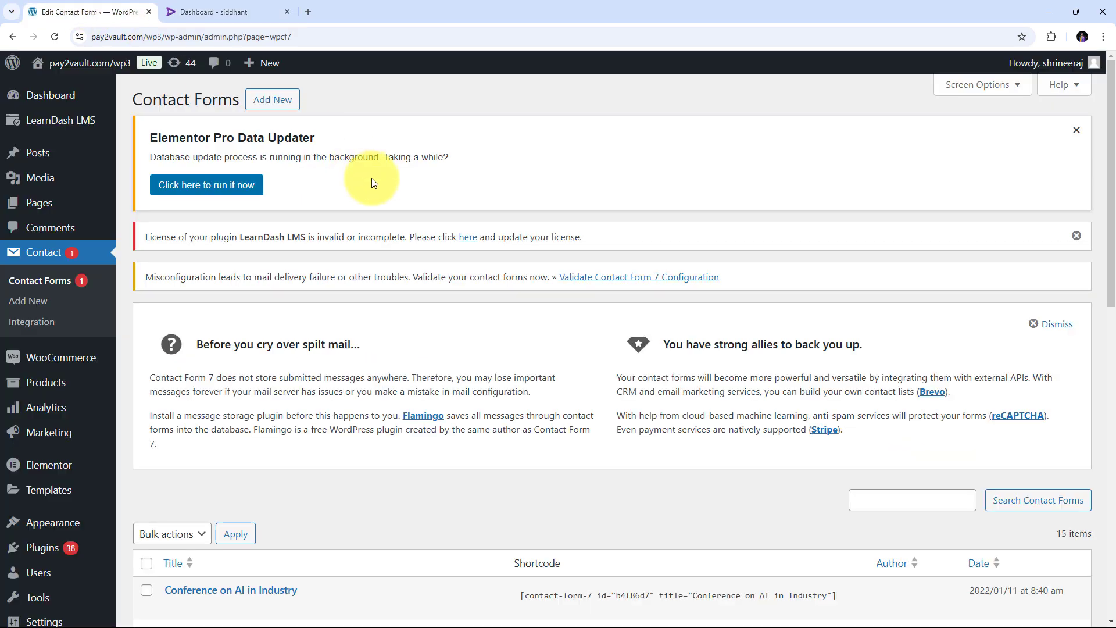
scroll(386, 306, down, 7)
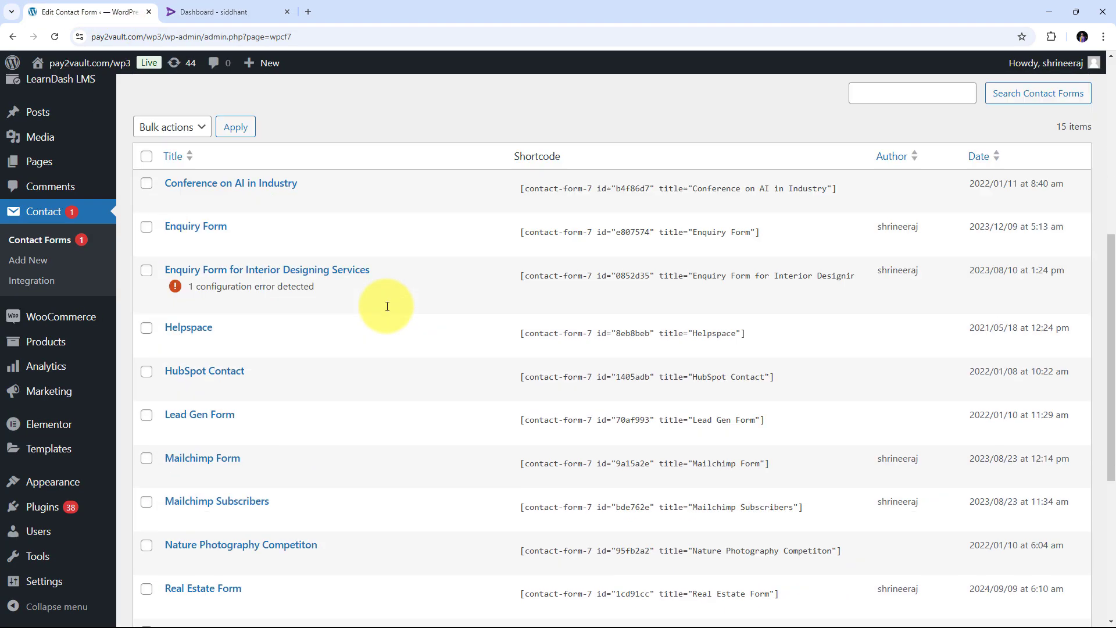
scroll(386, 305, down, 5)
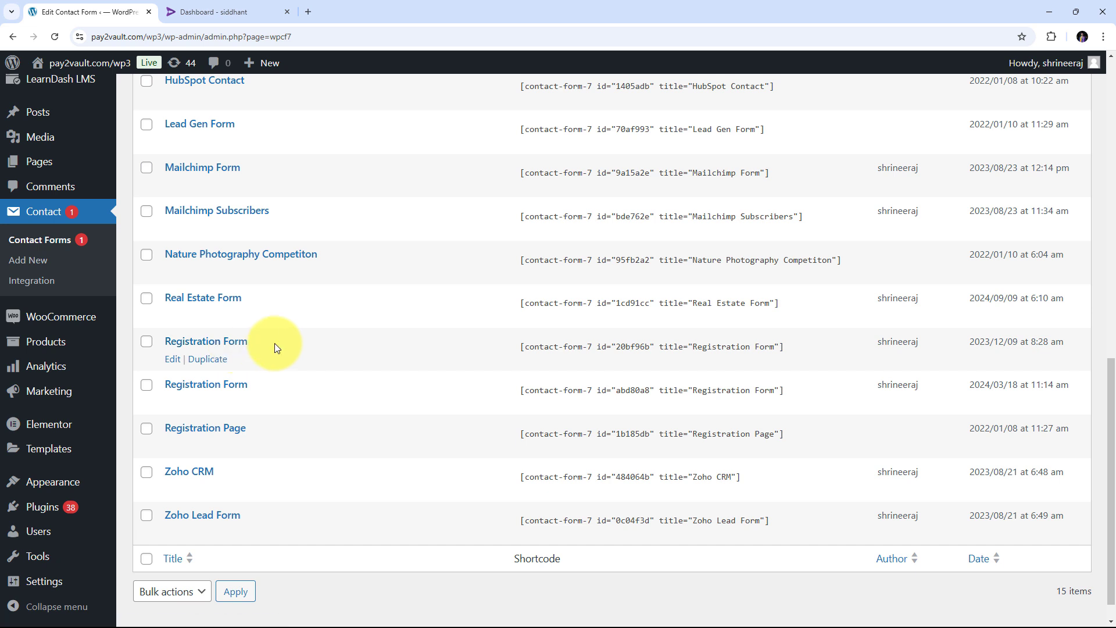
click(235, 10)
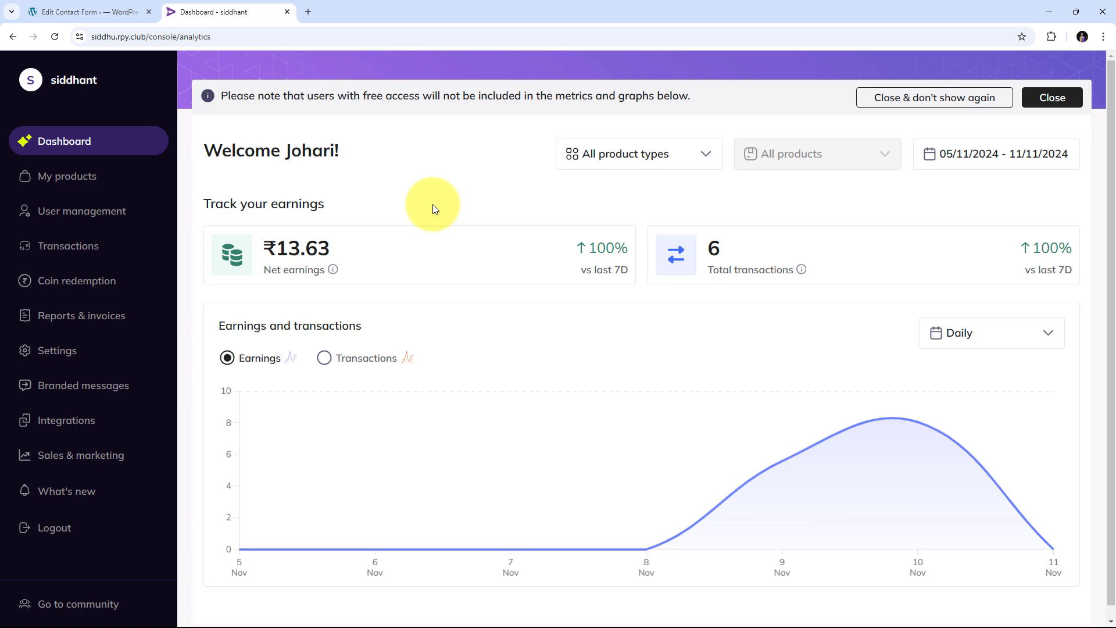
- Glance back at the WordPress forms list and return to the Rigi analytics dashboard
click(91, 12)
click(233, 7)
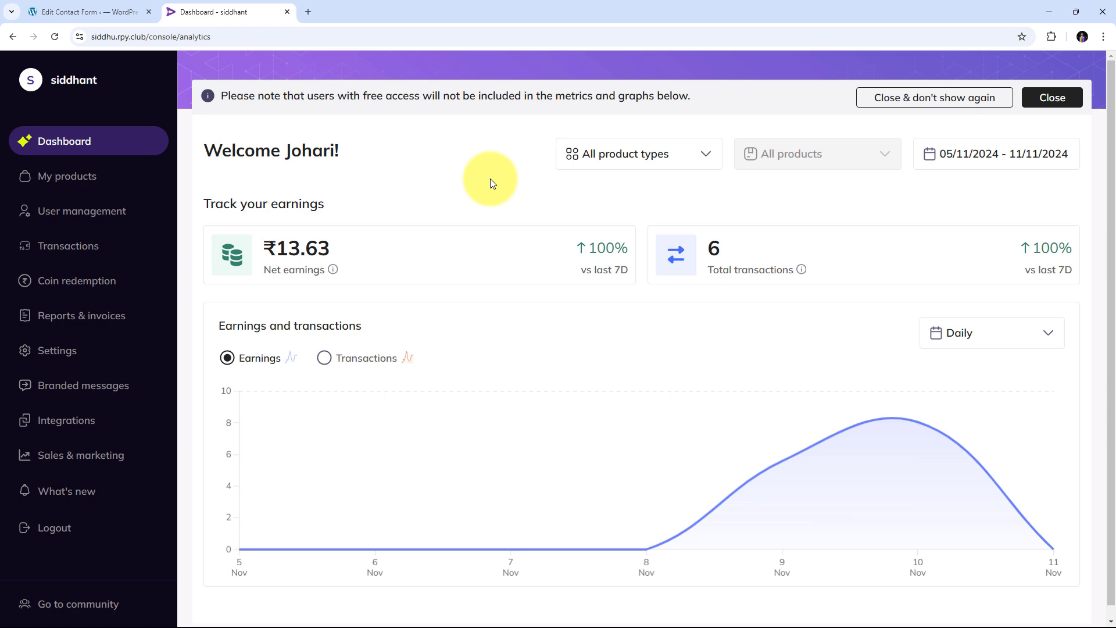
click(88, 12)
click(221, 10)
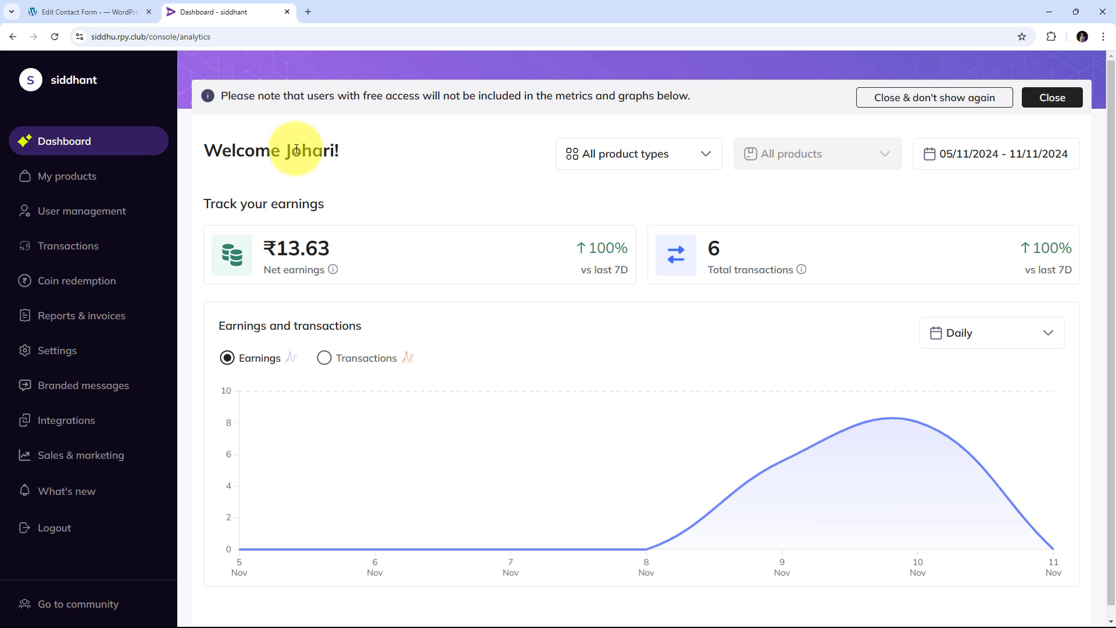
- Open a new browser tab and load pabbly.com/connect/
click(308, 13)
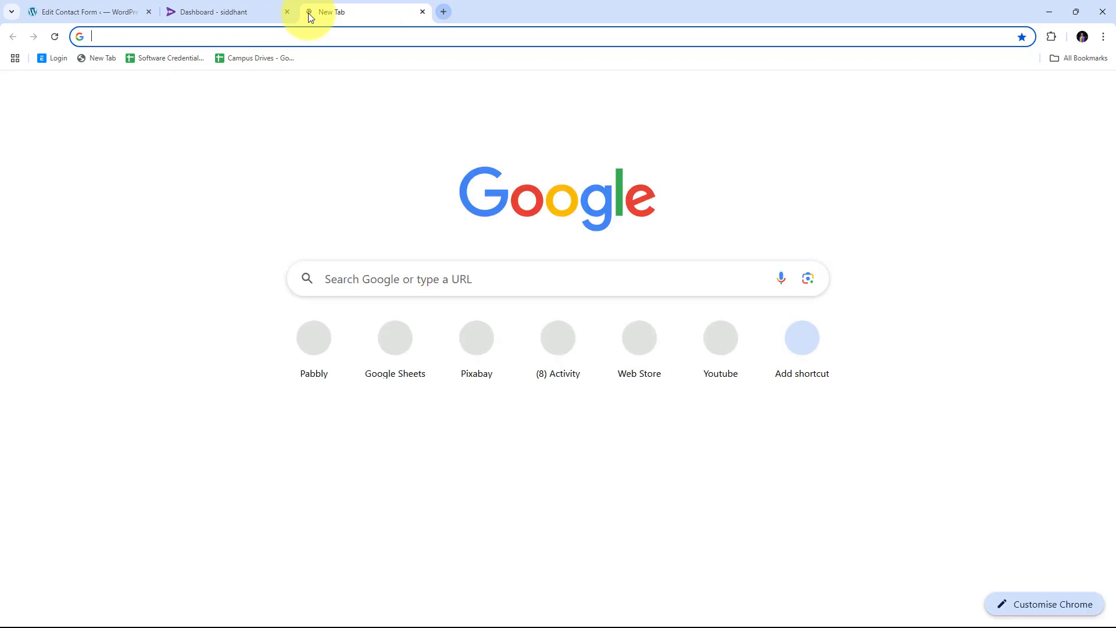
text(pabb)
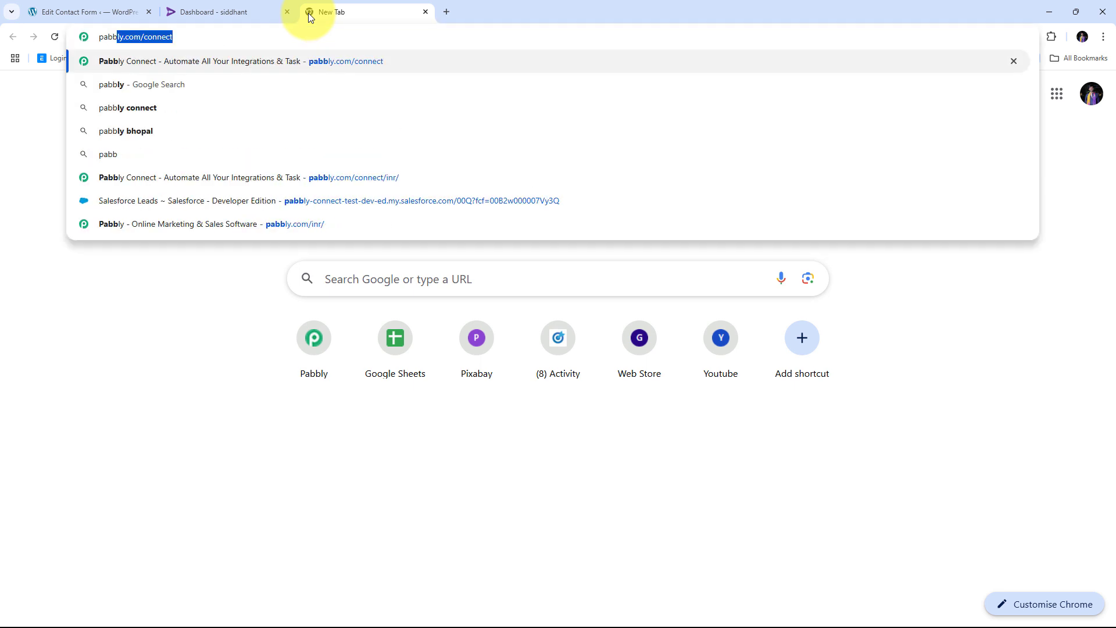
text(ly.co)
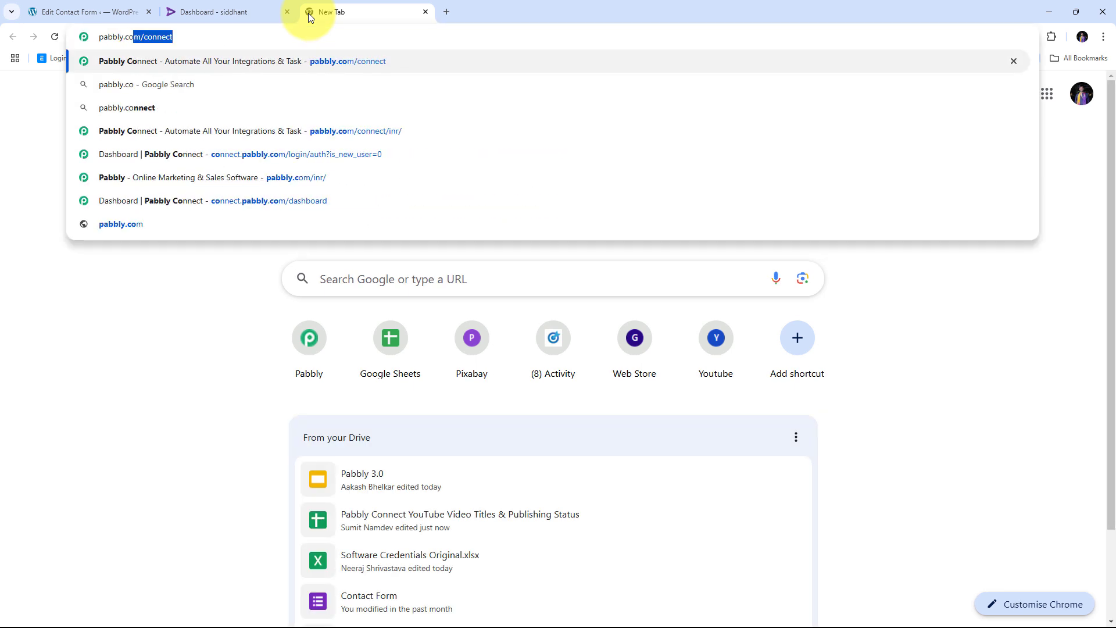
text(m/connect/)
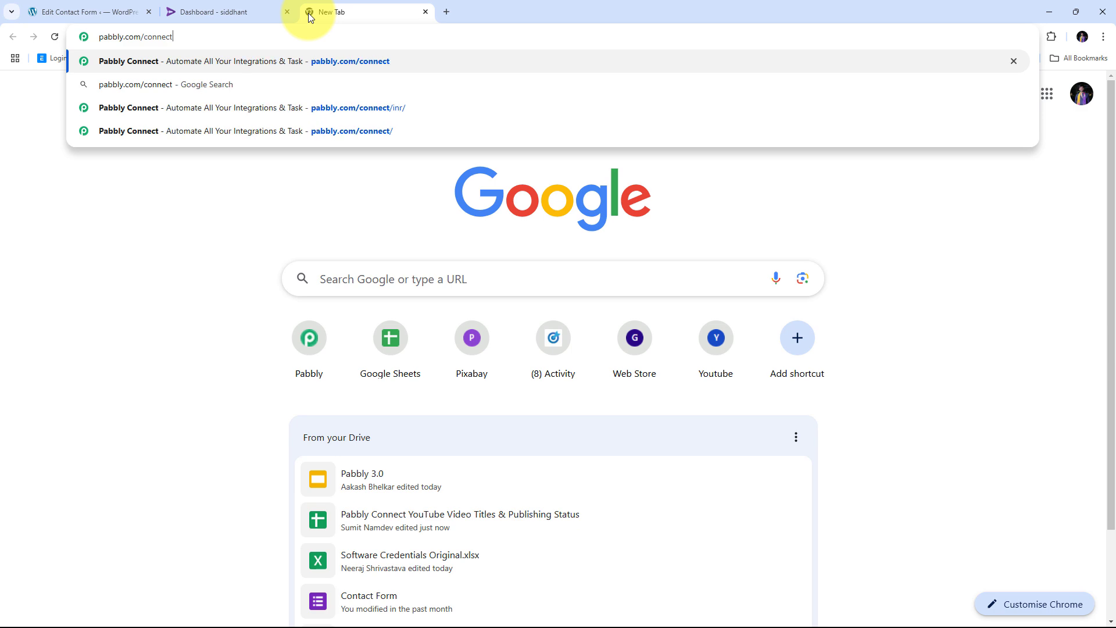
key(Return)
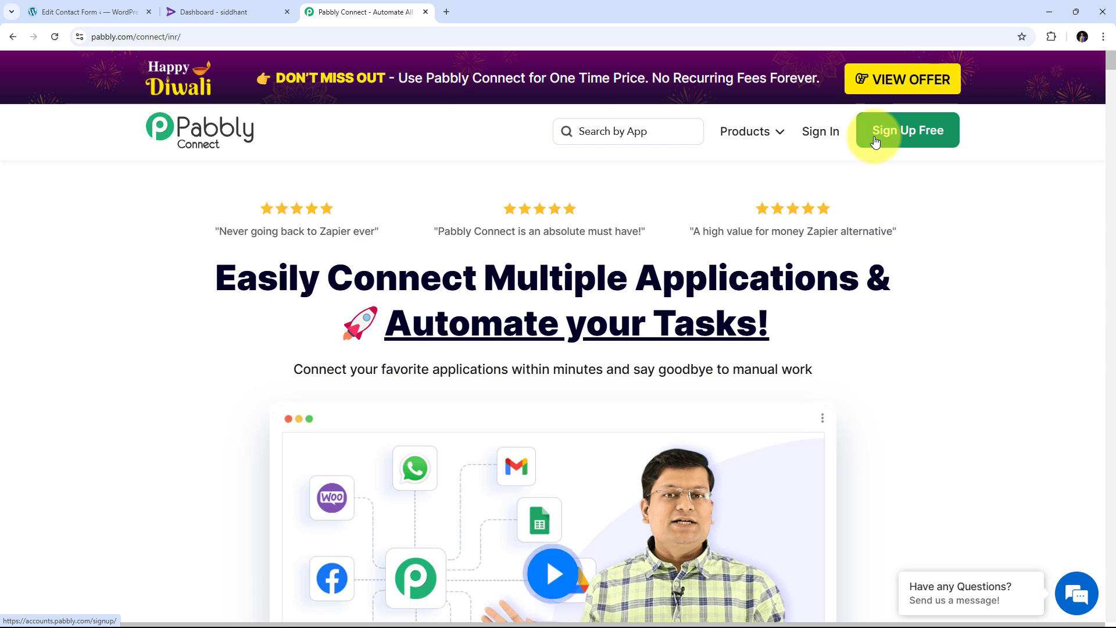
- Sign in to Pabbly and launch Pabbly Connect from the All Pabbly Apps list
click(828, 141)
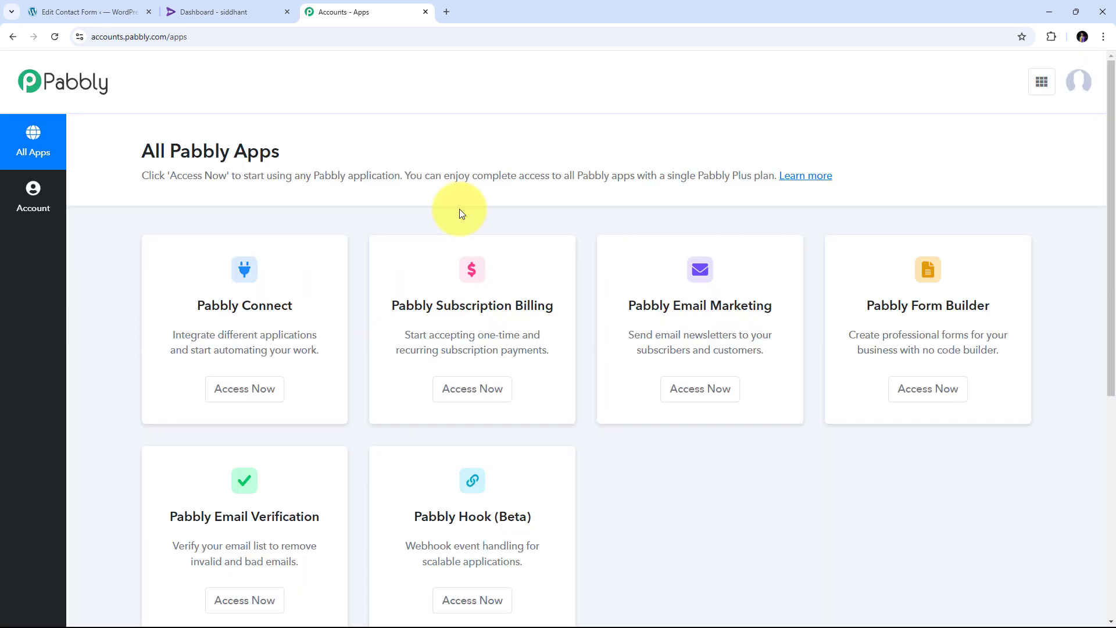
scroll(471, 209, down, 2)
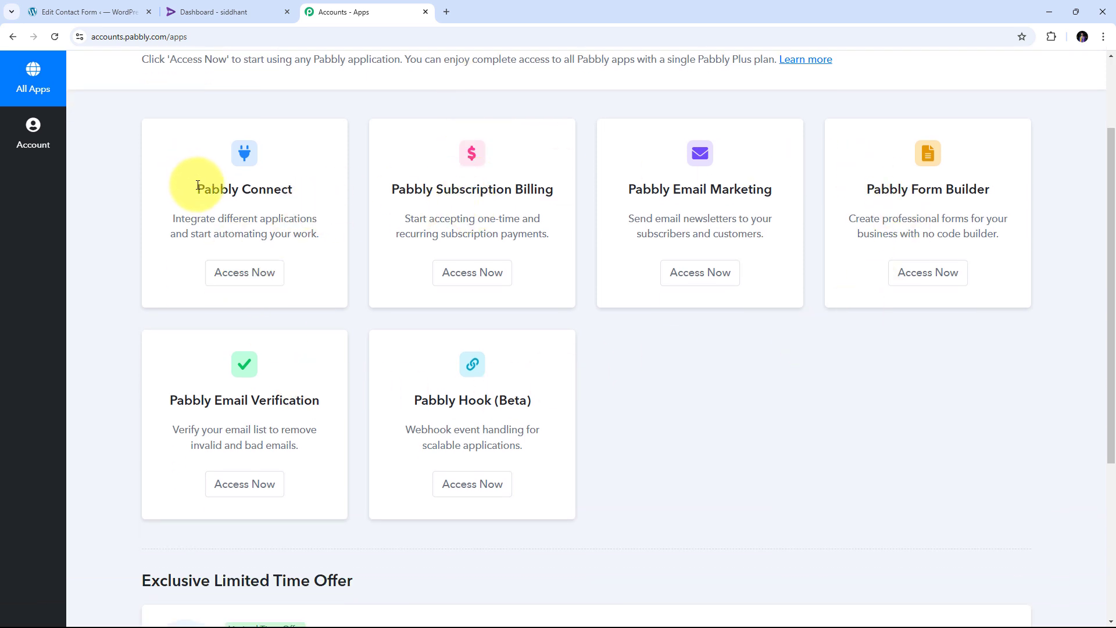
drag(198, 187, 323, 187)
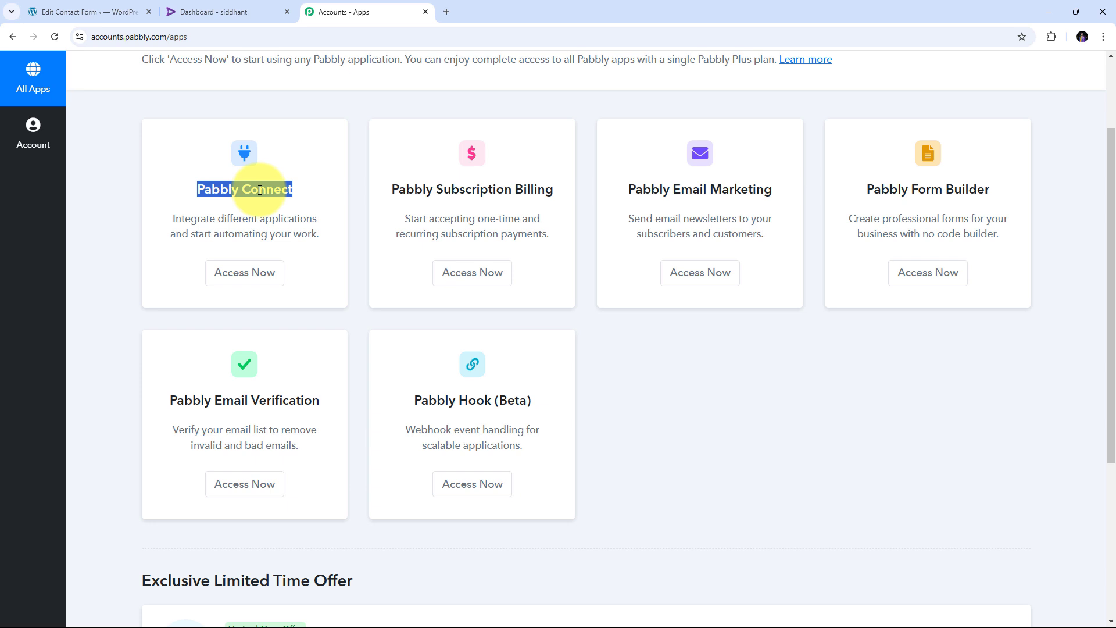
click(251, 278)
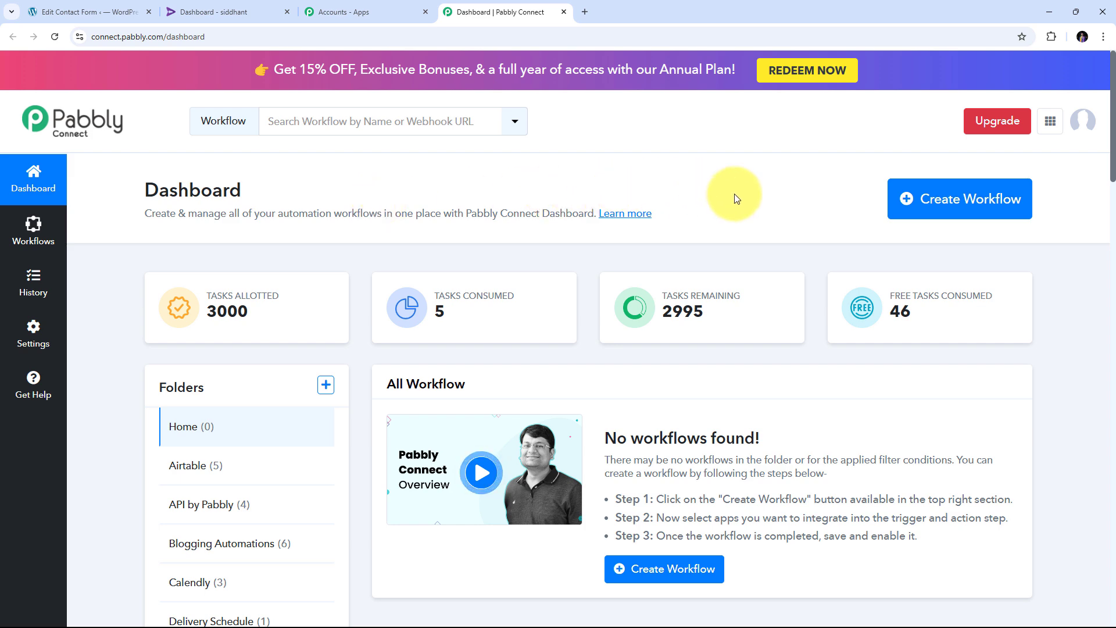
- Create a workflow named 'Enroll Rigi User on Contact Form 7 Submission' in the Home folder
click(933, 199)
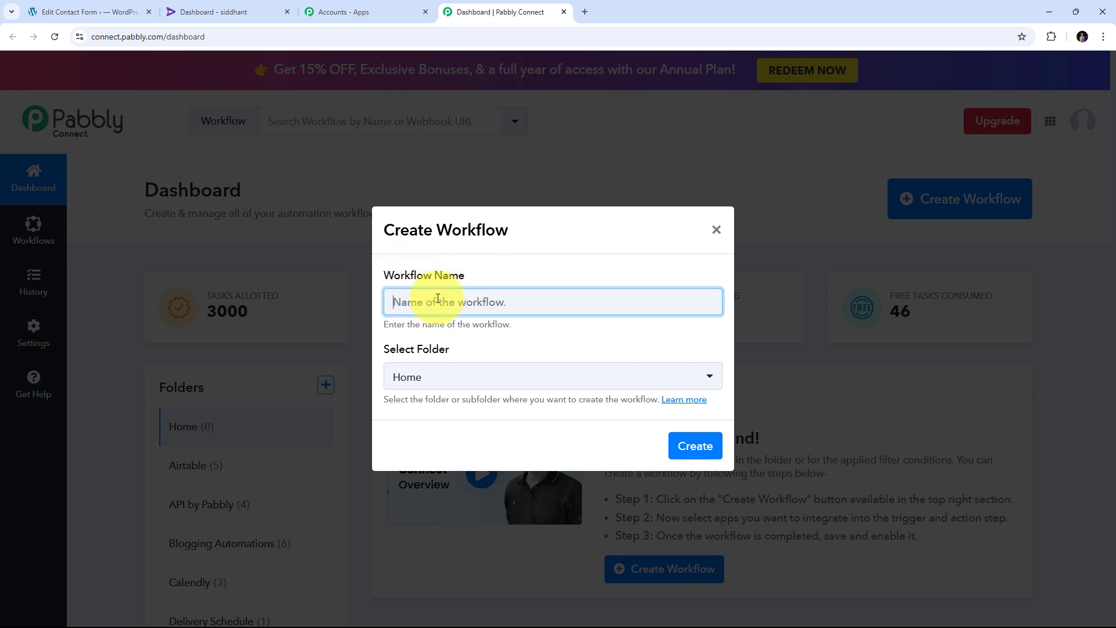
text(Enroll Rigi User on Contact Form 7 Submission)
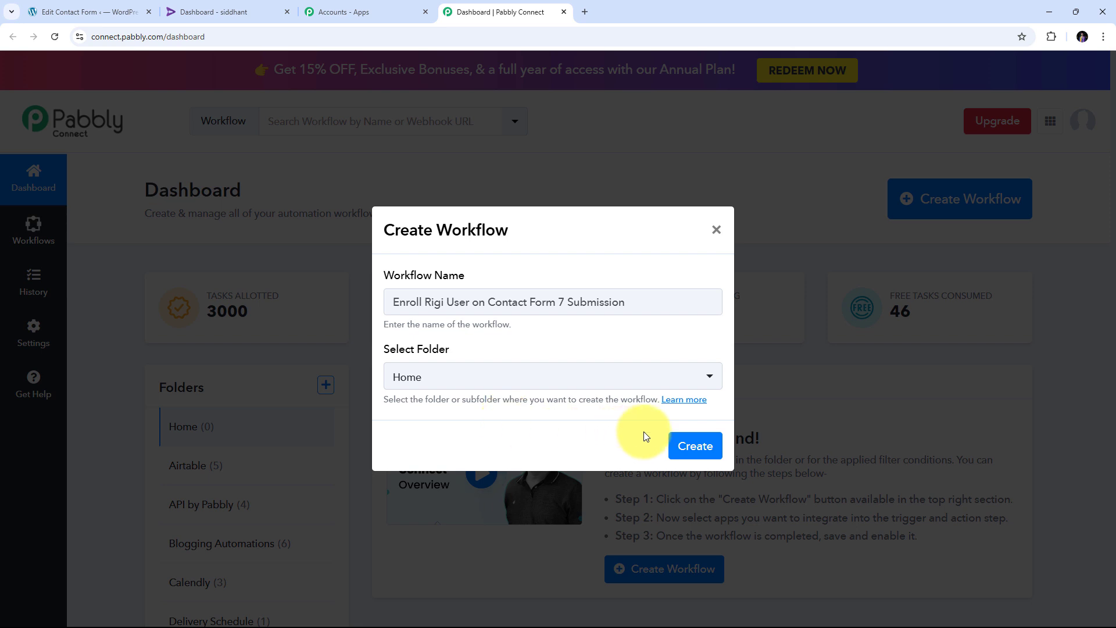
click(700, 446)
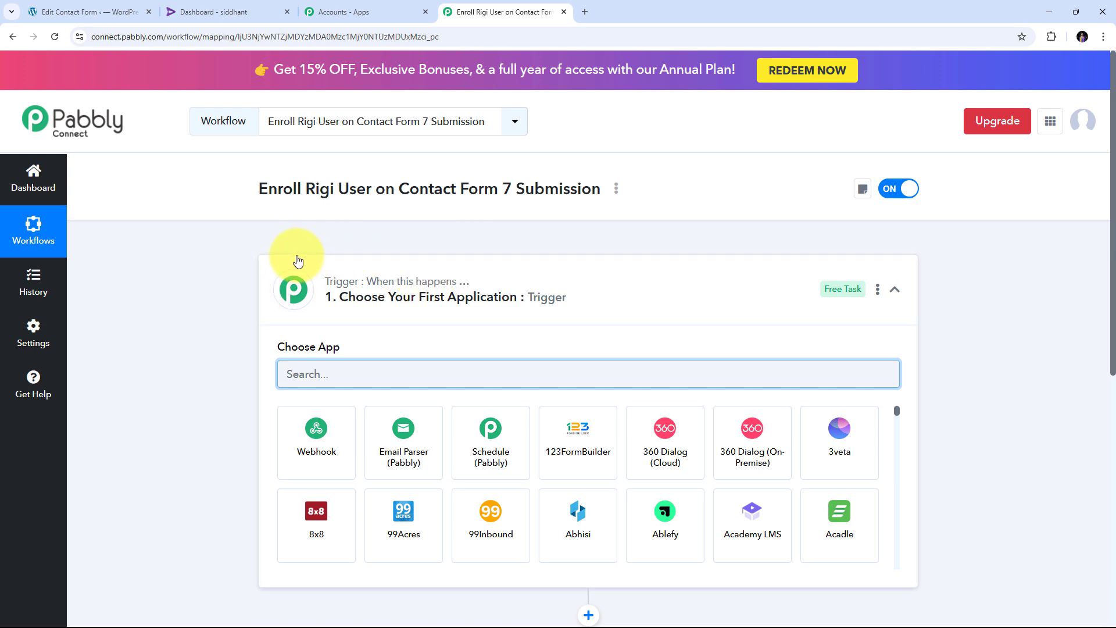
- Search the trigger step's app list for 'Contact Form 7'
scroll(298, 260, down, 3)
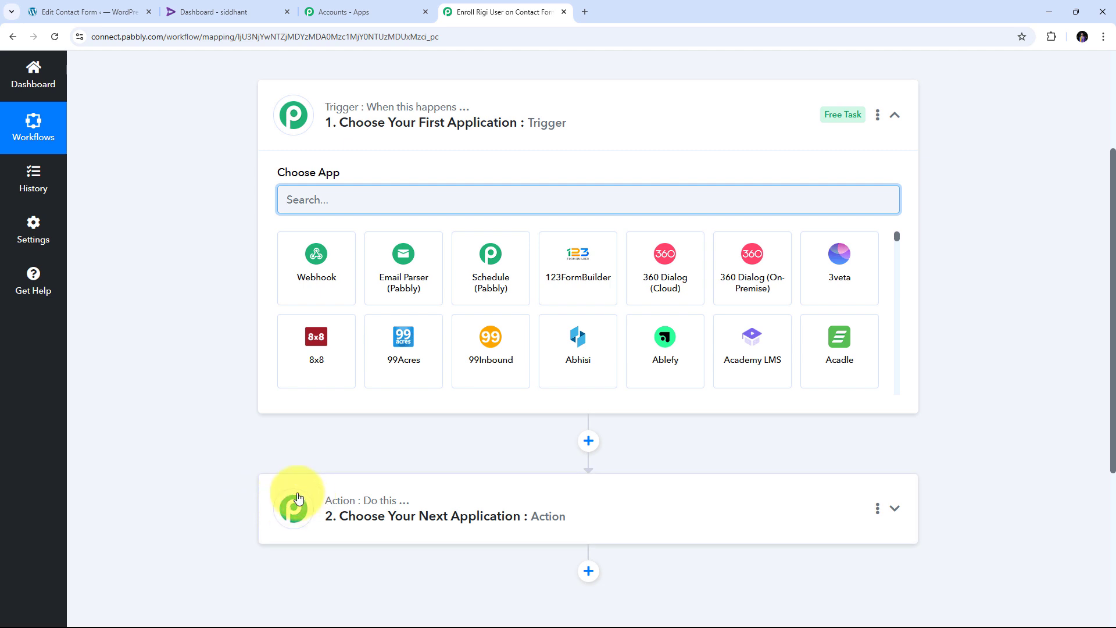
mouse_move(330, 111)
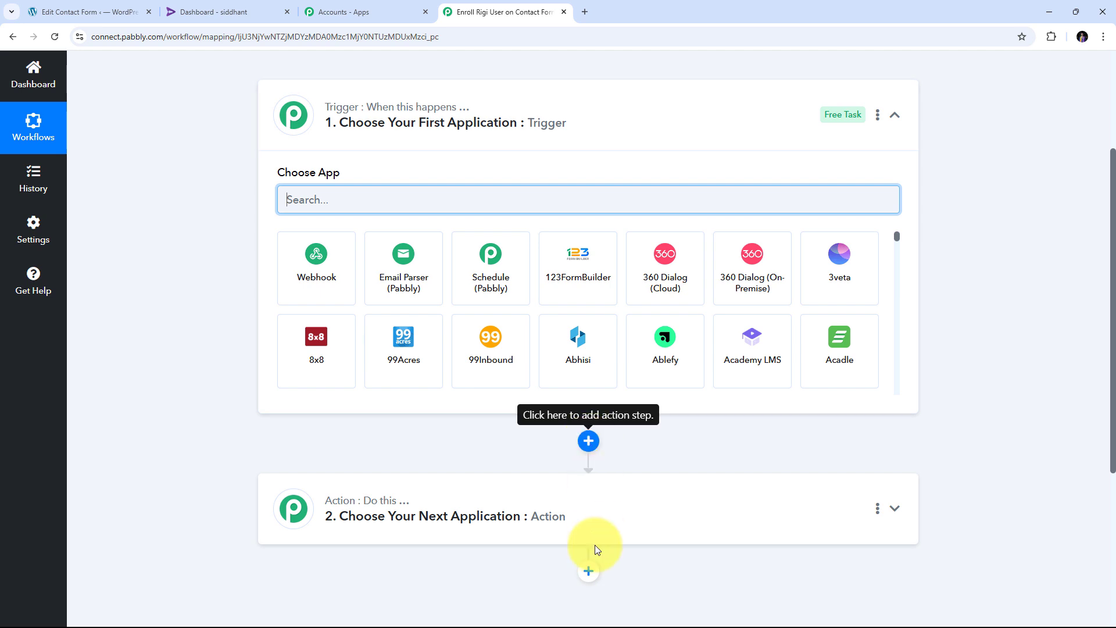
scroll(317, 250, up, 1)
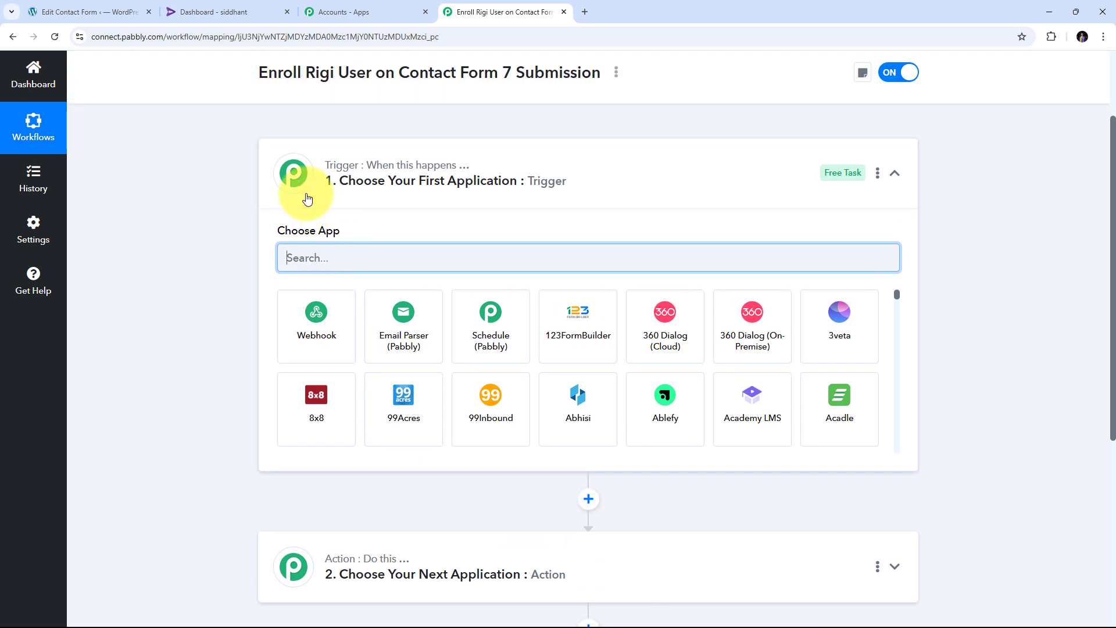
mouse_move(354, 173)
scroll(349, 210, up, 1)
scroll(337, 233, down, 1)
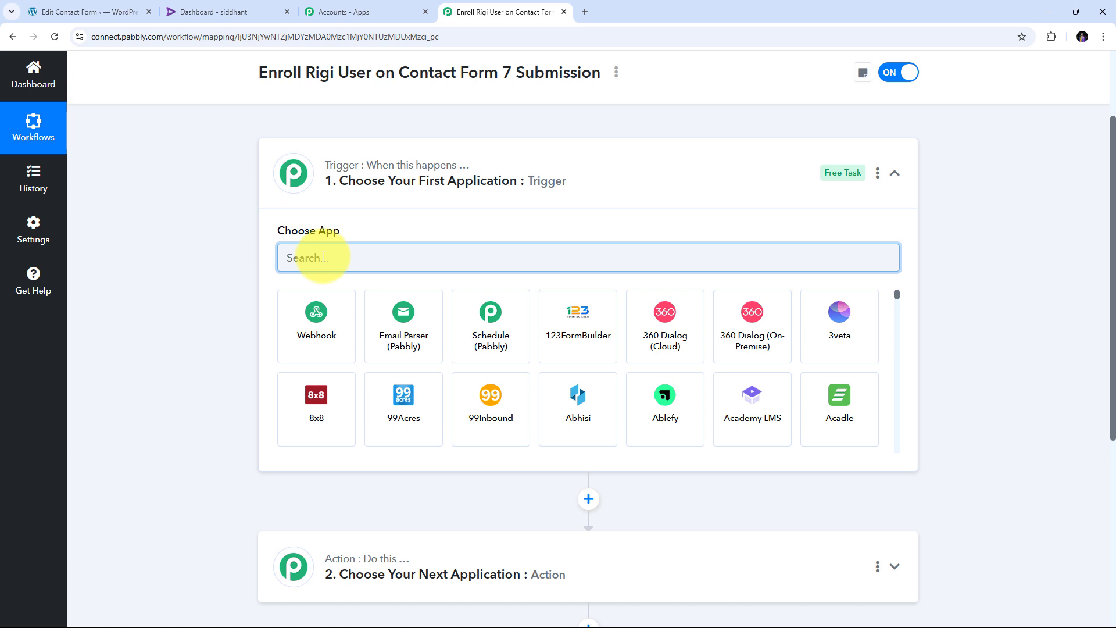
text(Contact)
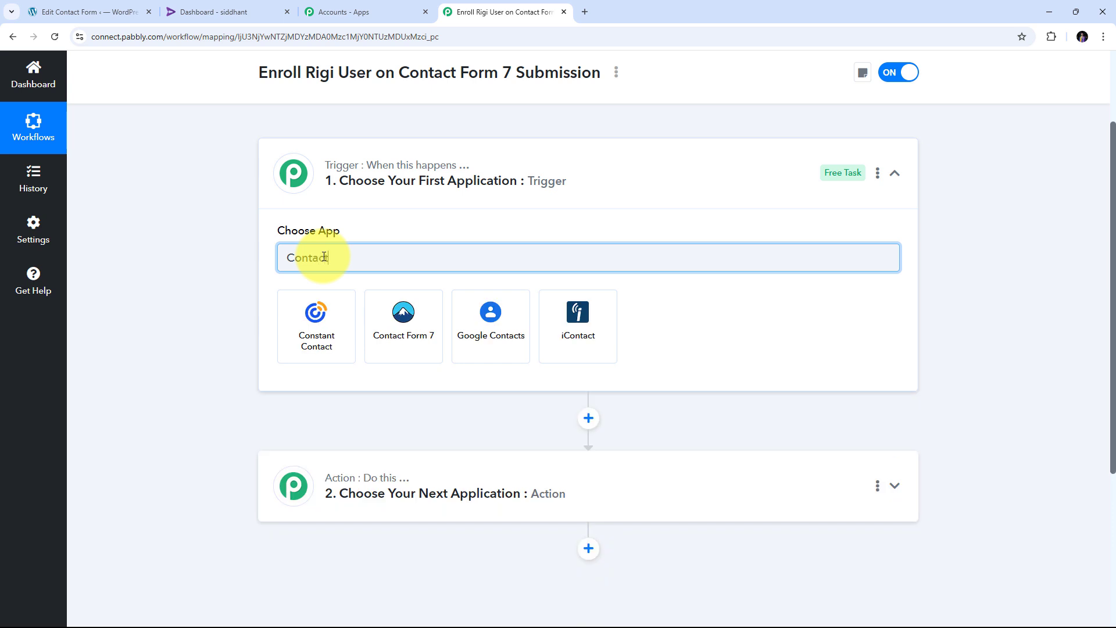
text( For)
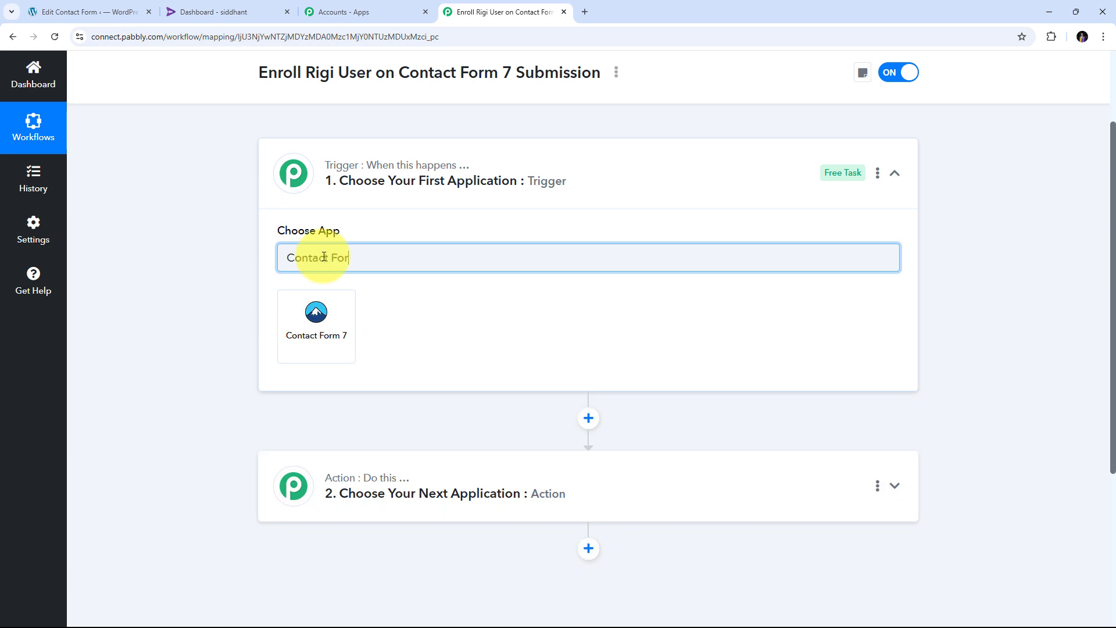
text(m 7)
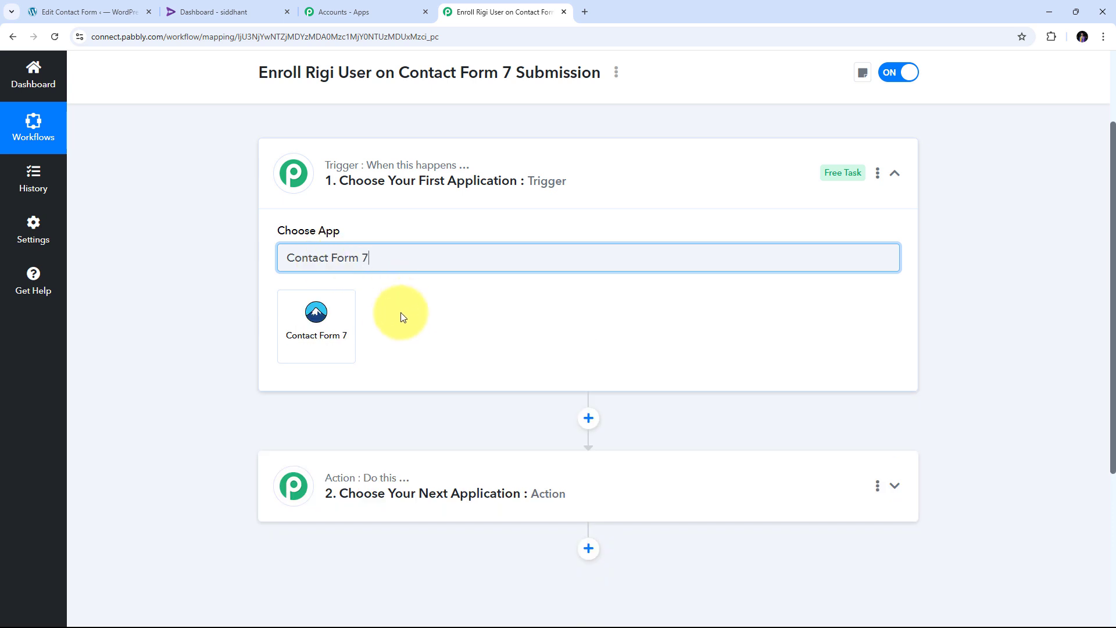
- Set the trigger to Contact Form 7 with the New Form Submission event
click(323, 329)
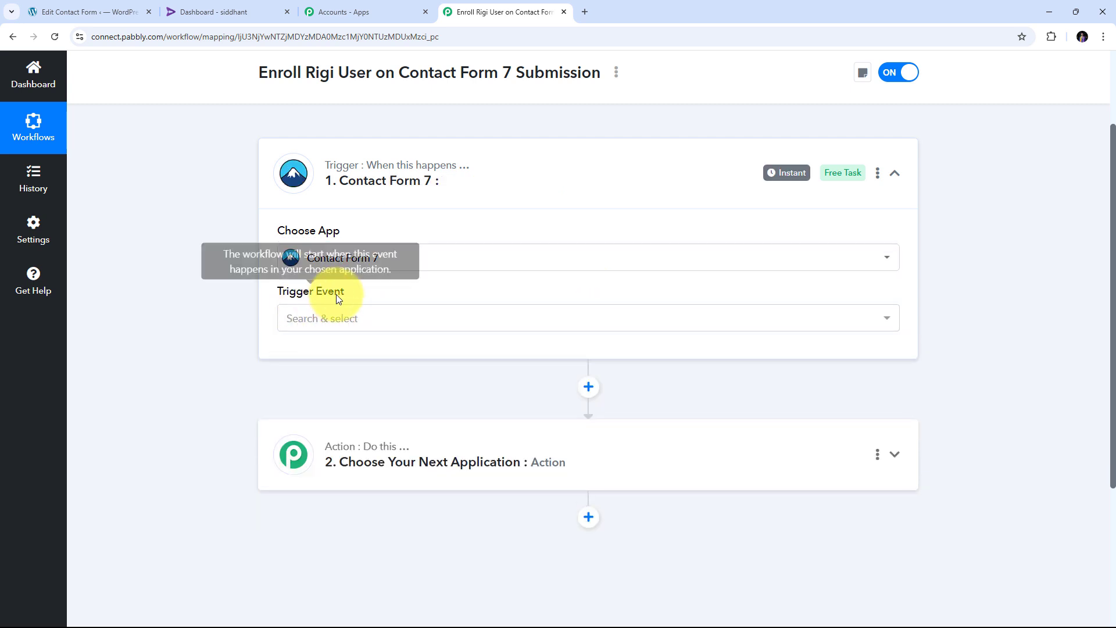
click(554, 322)
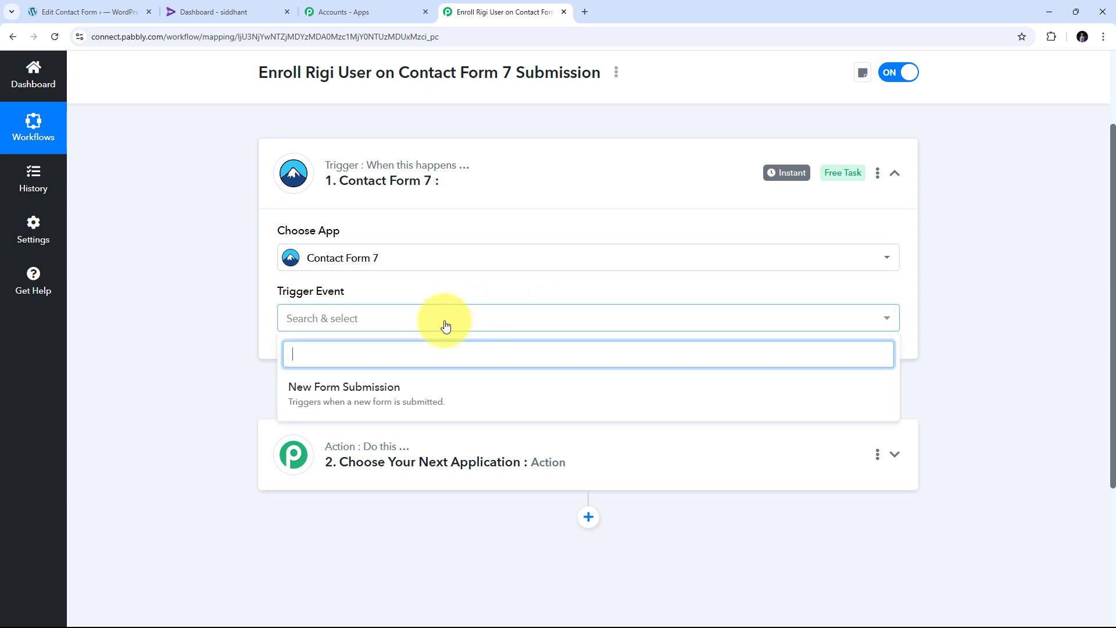
click(374, 401)
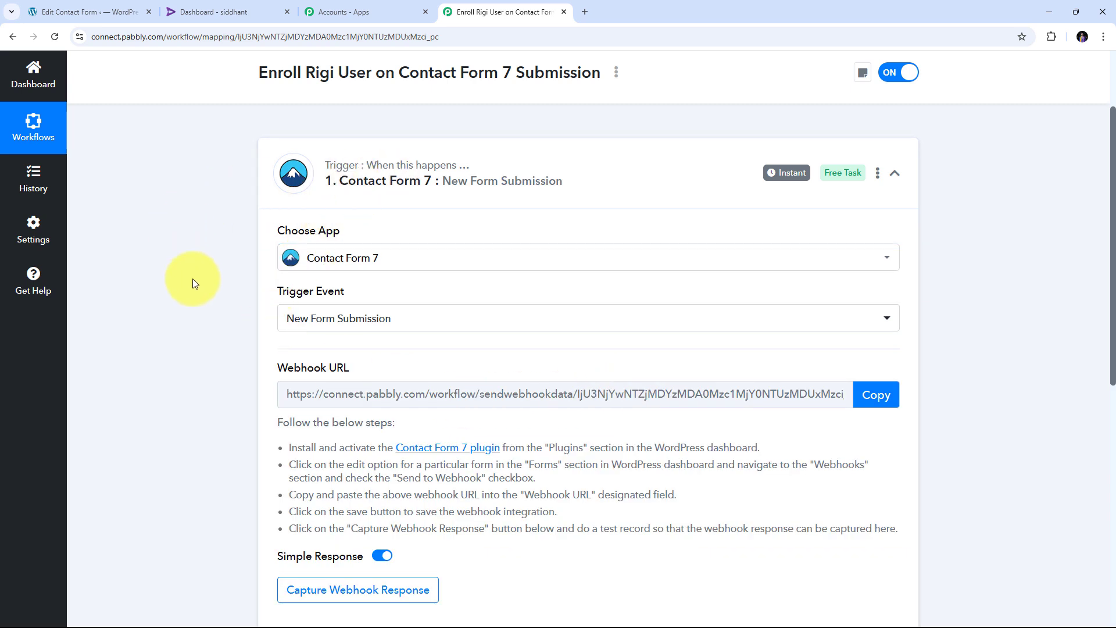
- Copy the trigger's webhook URL and start waiting for a webhook response
scroll(193, 278, down, 1)
drag(268, 307, 462, 309)
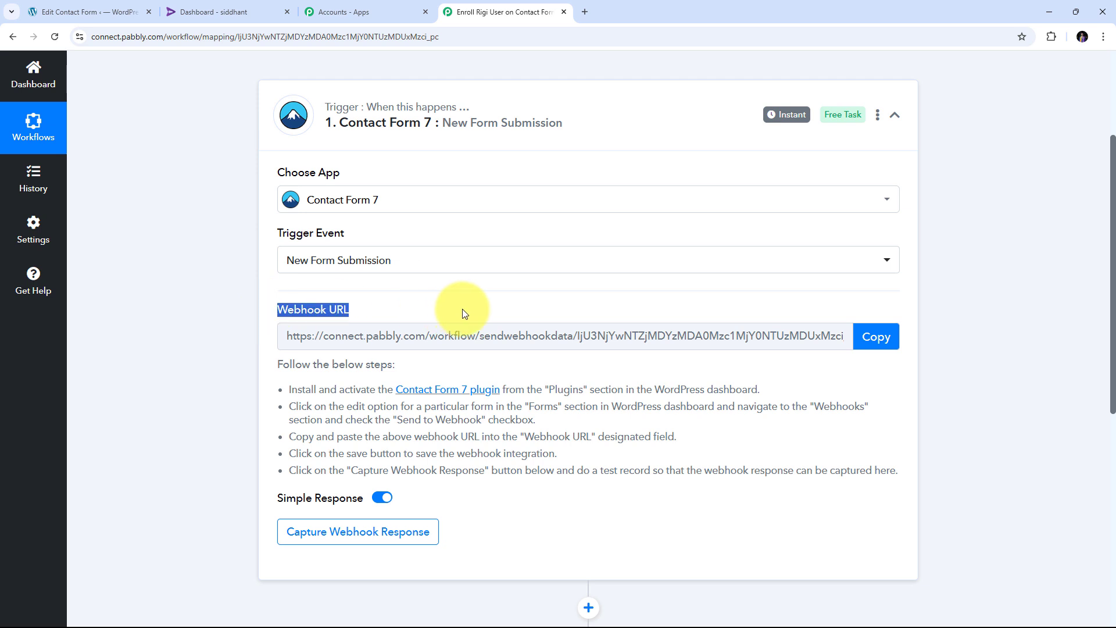
mouse_move(327, 318)
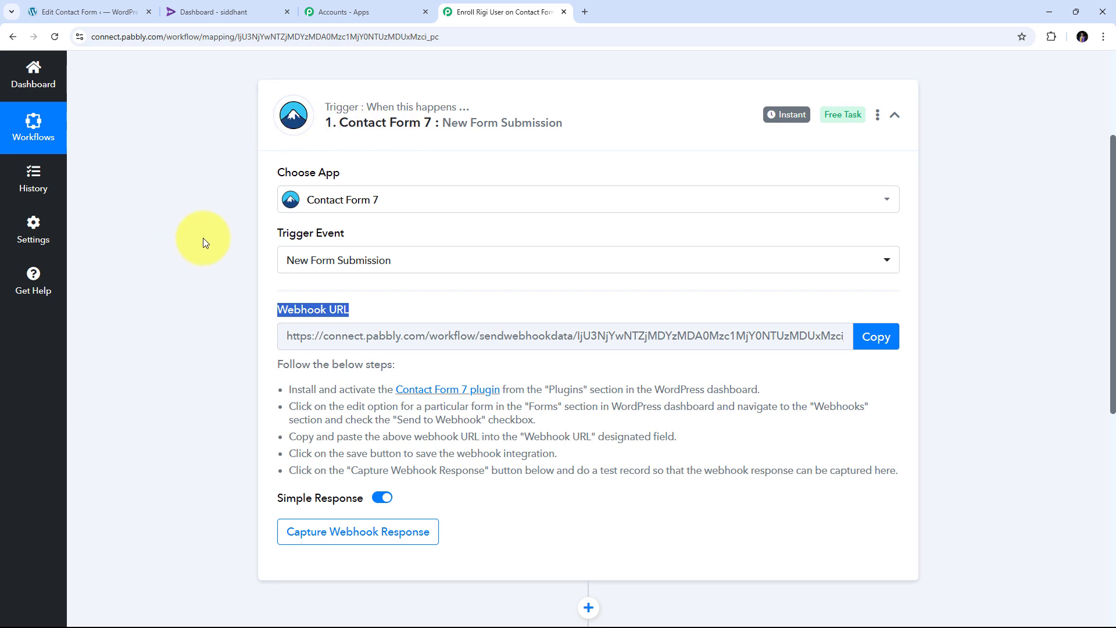
scroll(204, 239, down, 2)
drag(280, 268, 871, 382)
scroll(344, 307, up, 2)
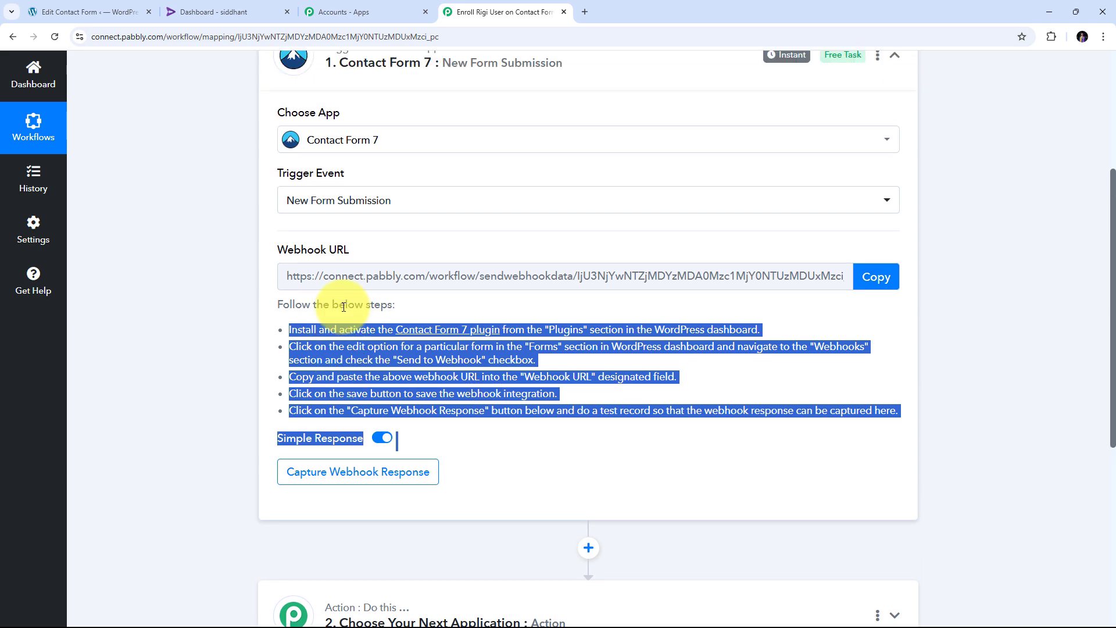
click(872, 337)
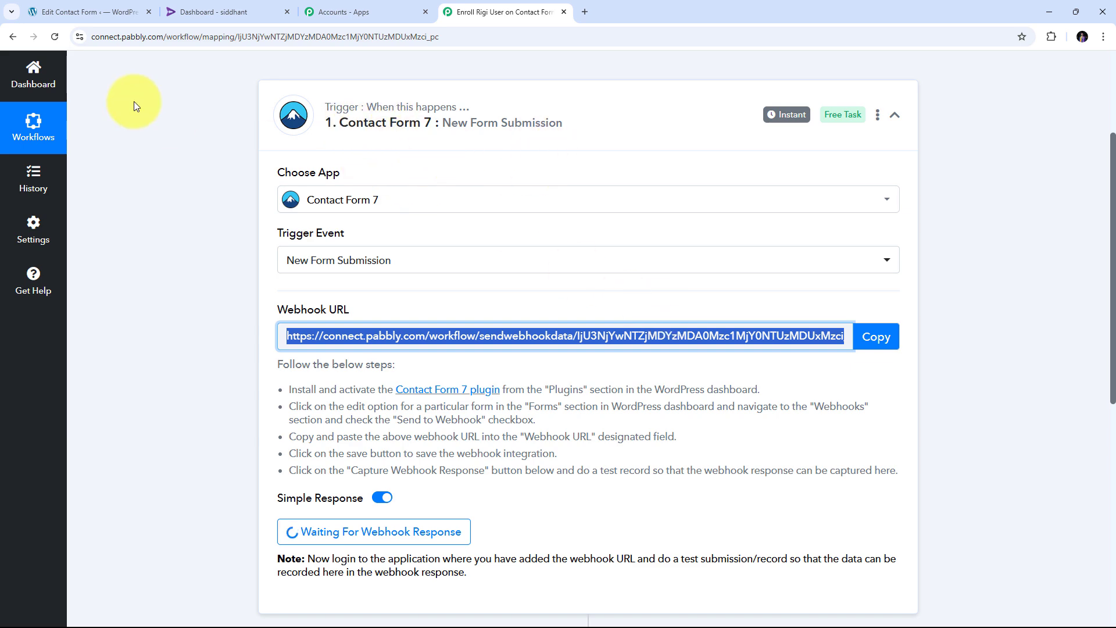
- Open the Registration Form from WordPress's Contact Forms list for editing
click(97, 15)
scroll(314, 238, up, 10)
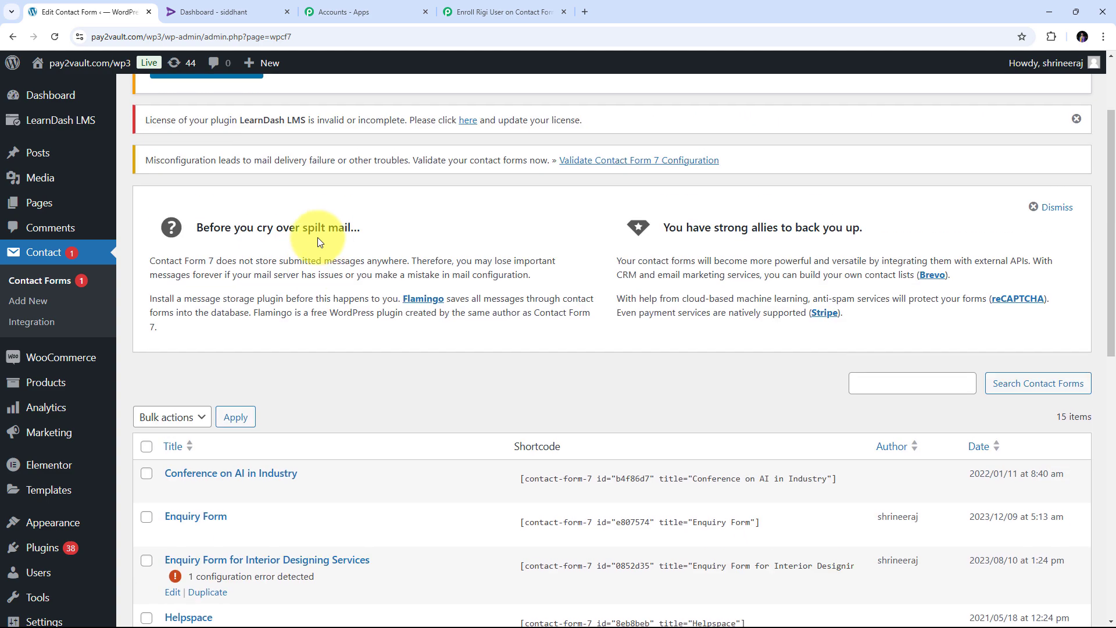
scroll(337, 239, down, 10)
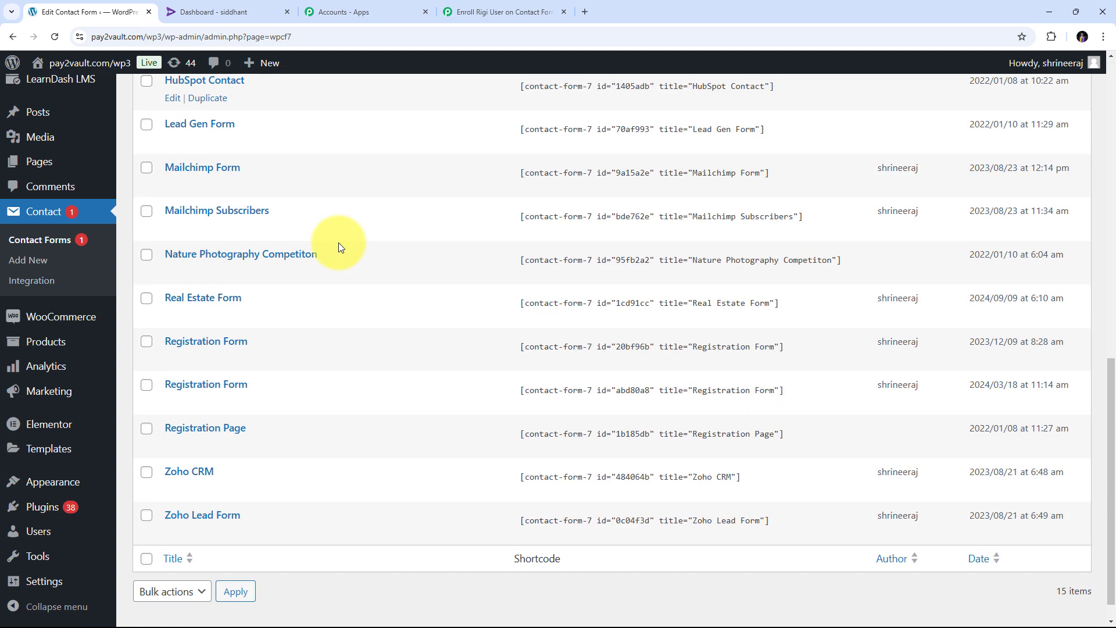
scroll(338, 244, down, 1)
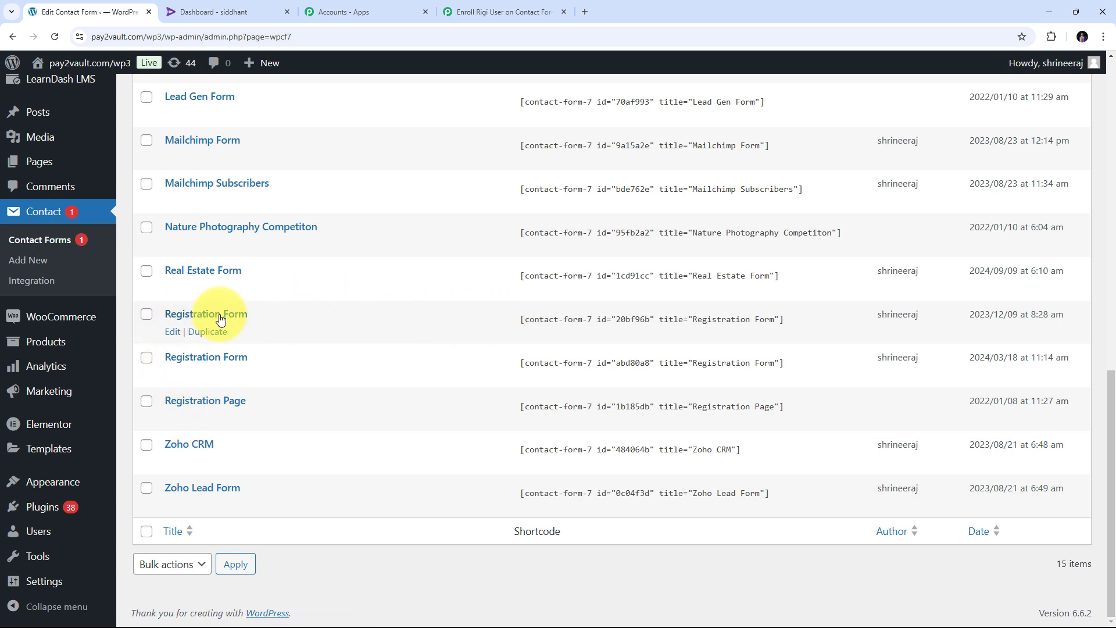
click(175, 334)
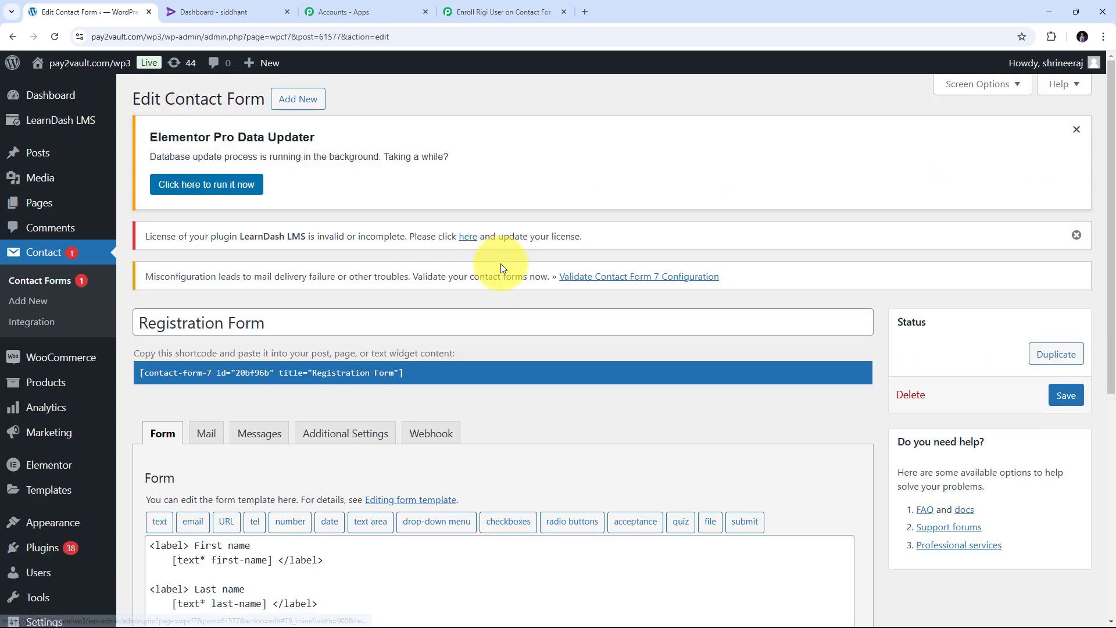
scroll(501, 264, down, 4)
scroll(501, 263, up, 3)
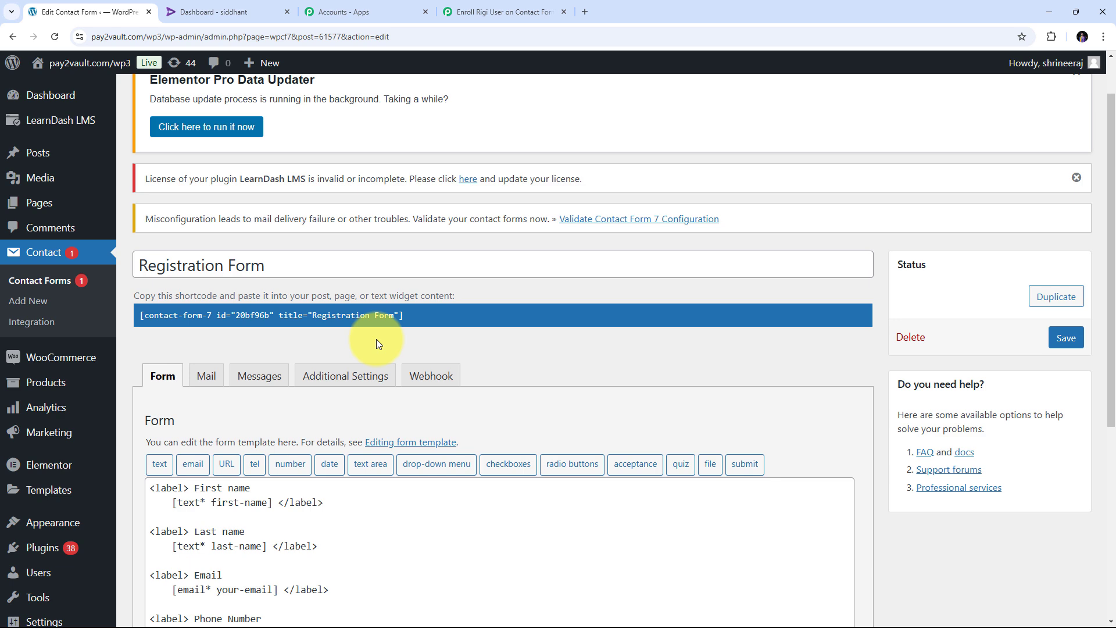
- Paste the Pabbly webhook URL into the form's Webhook settings and save the form
click(433, 377)
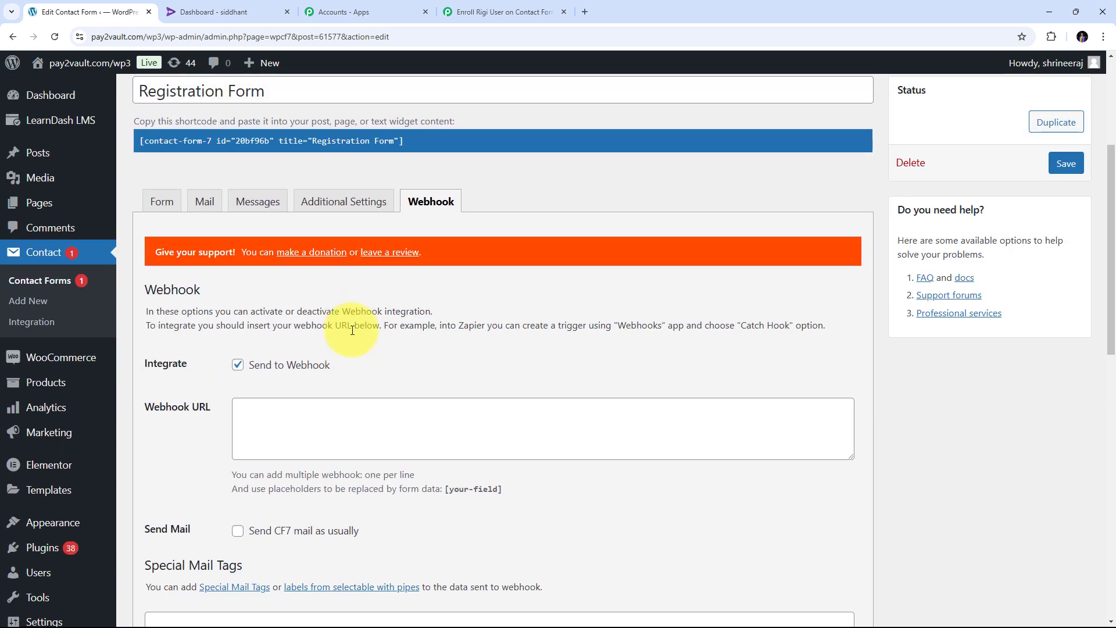
scroll(353, 362, down, 1)
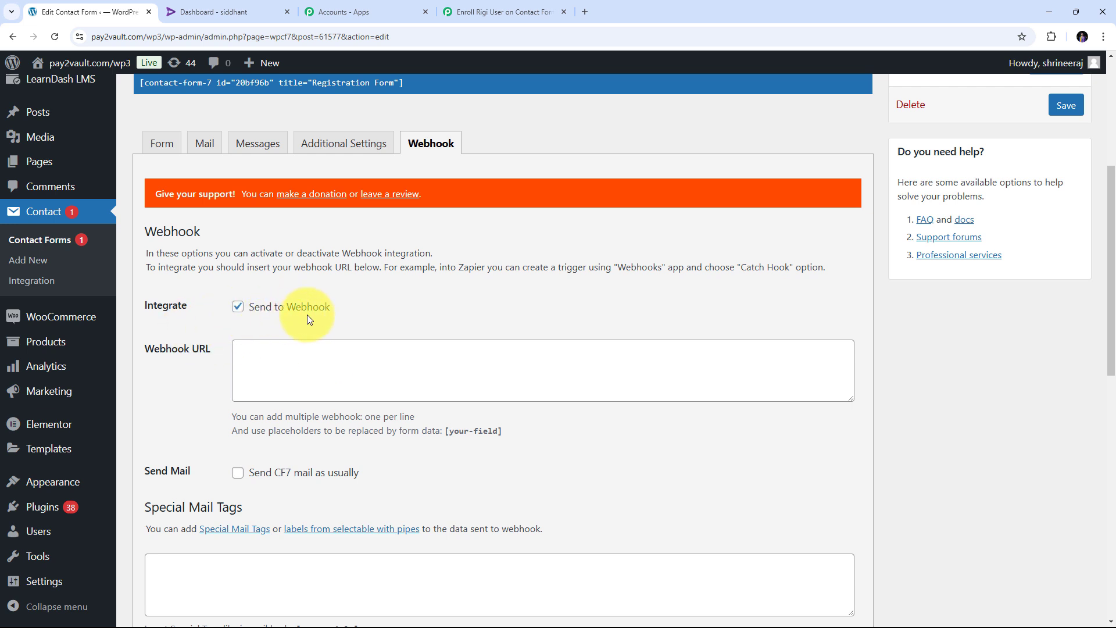
scroll(307, 315, down, 1)
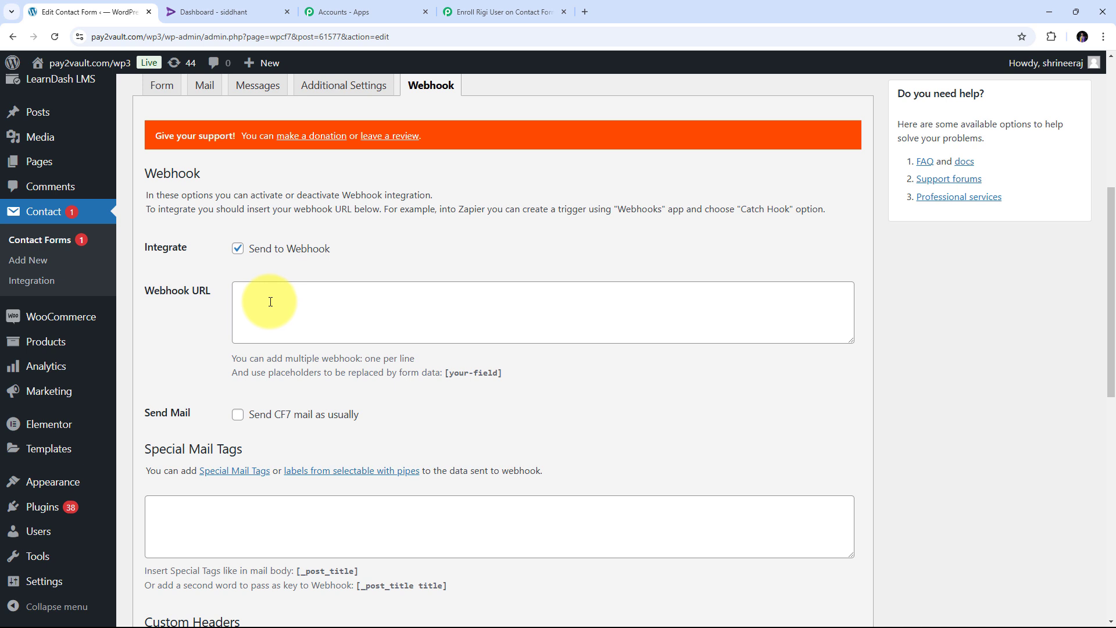
right_click(270, 302)
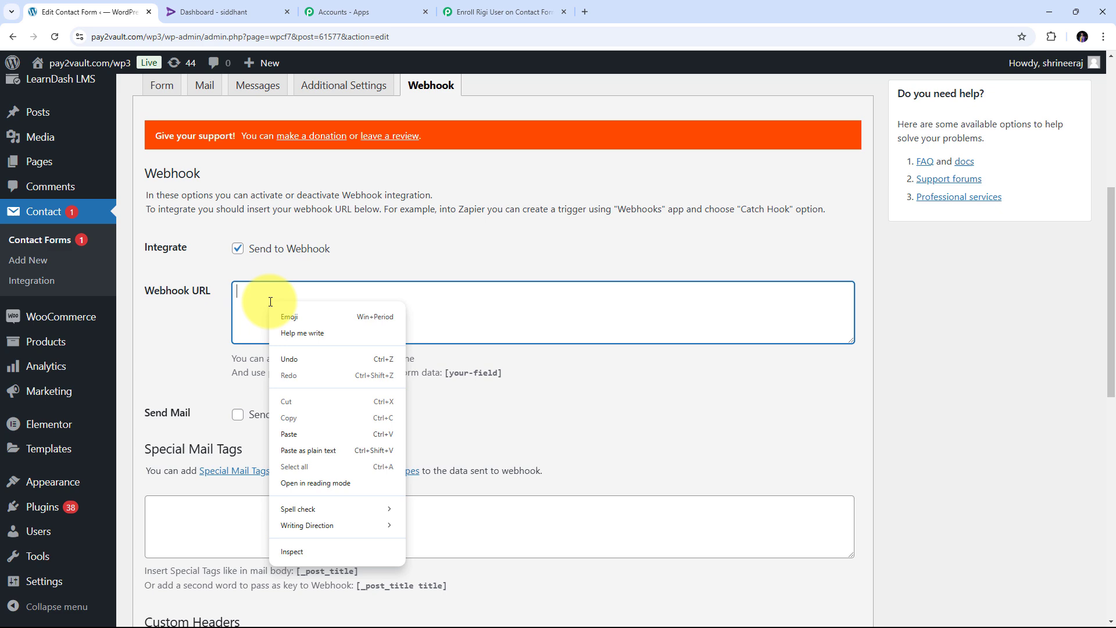
click(314, 434)
scroll(199, 348, up, 1)
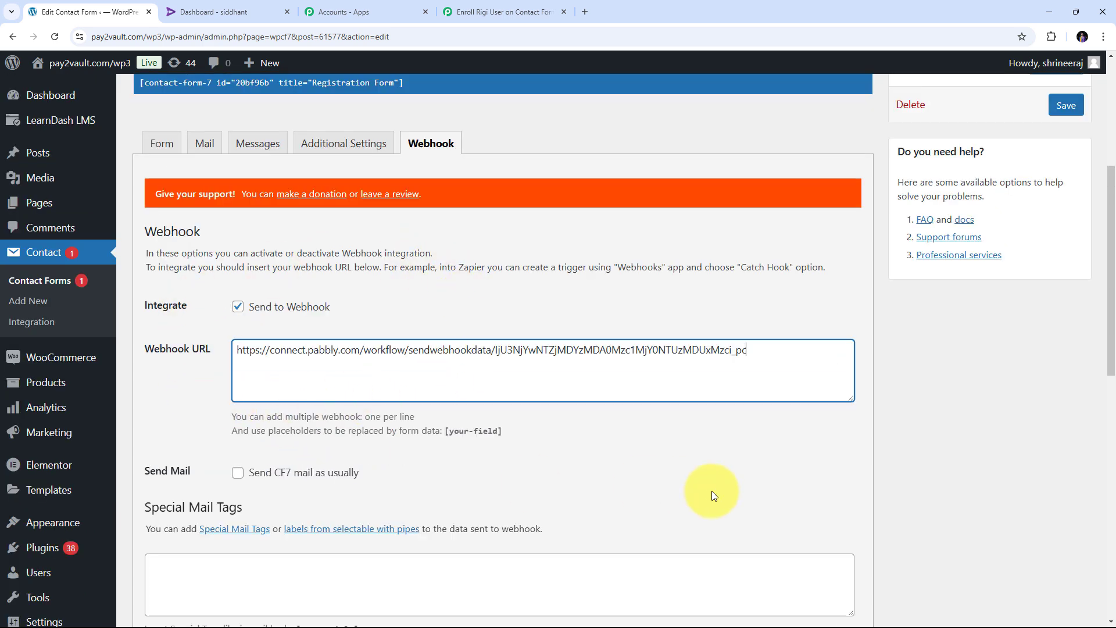
scroll(712, 490, up, 2)
click(1066, 222)
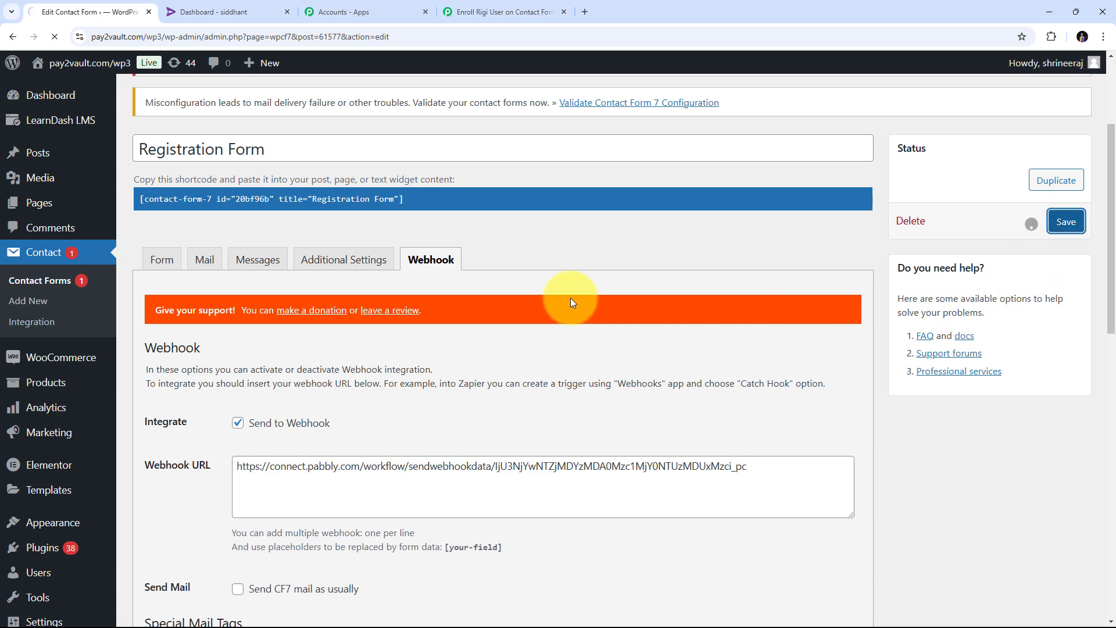
scroll(506, 329, down, 1)
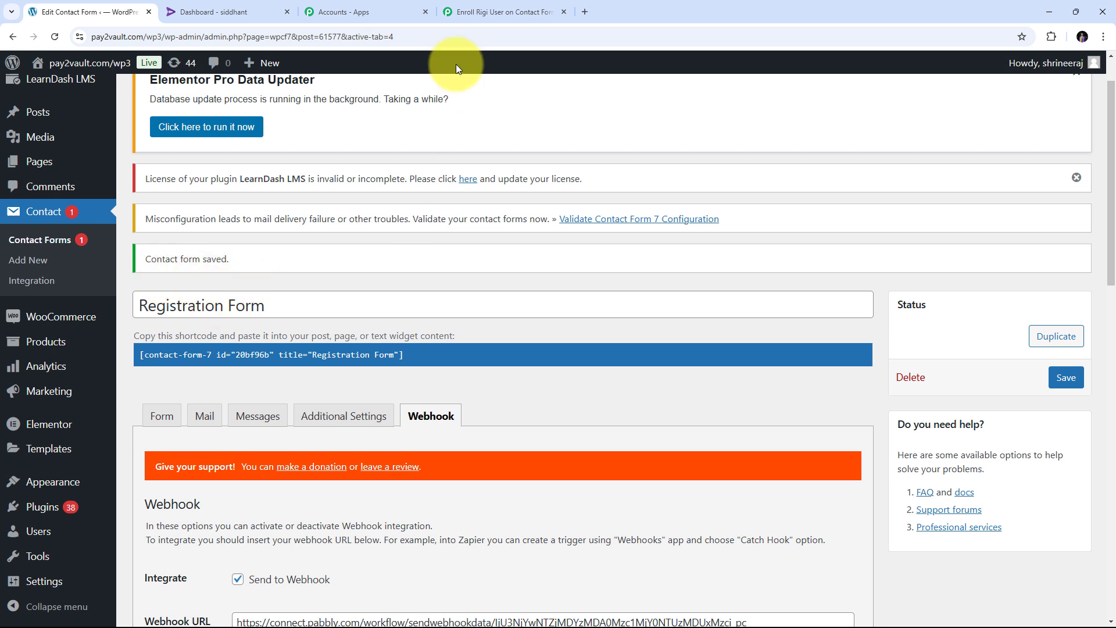
- Confirm the Pabbly trigger shows Waiting For Webhook Response, then switch to the Registration Form preview
click(493, 11)
scroll(575, 293, down, 4)
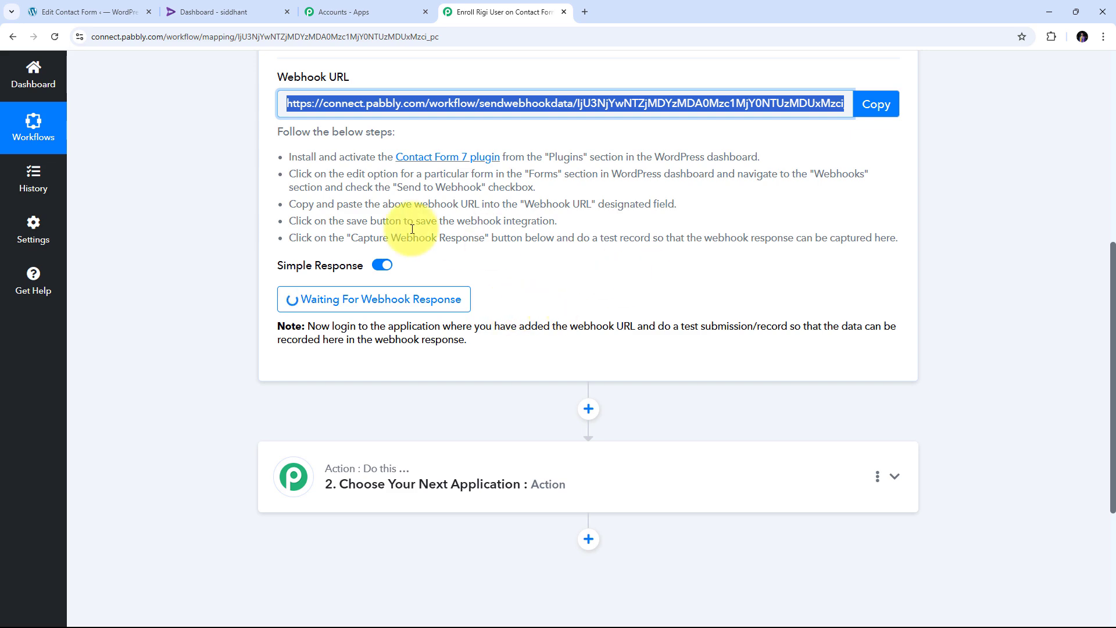
click(65, 2)
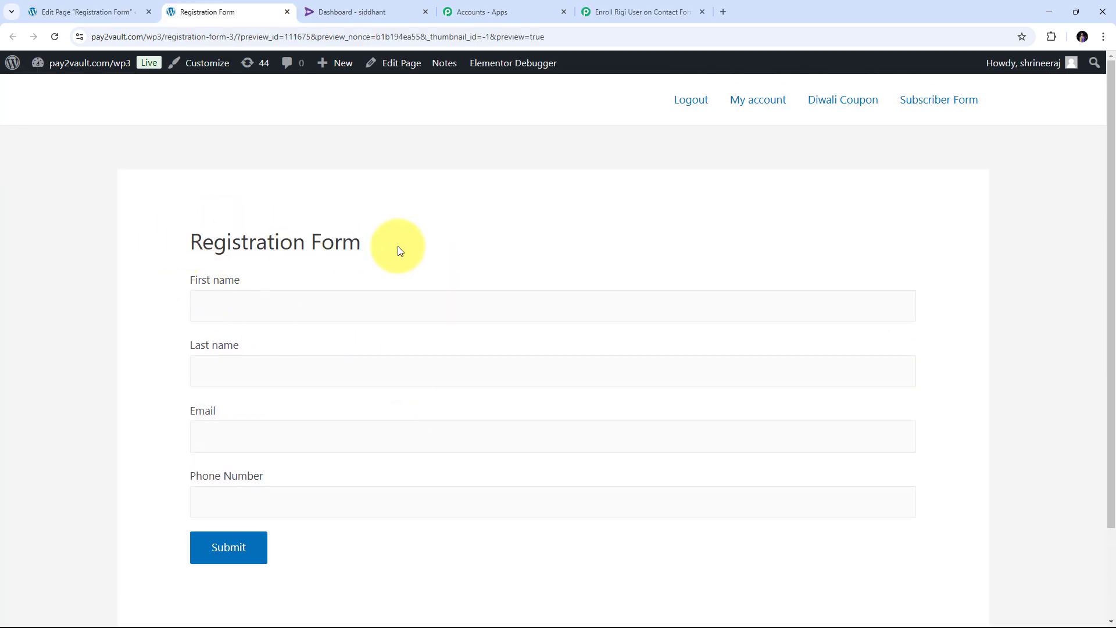
- Fill the Registration Form with a dummy first name, last name, e-mail and phone number
scroll(399, 246, down, 1)
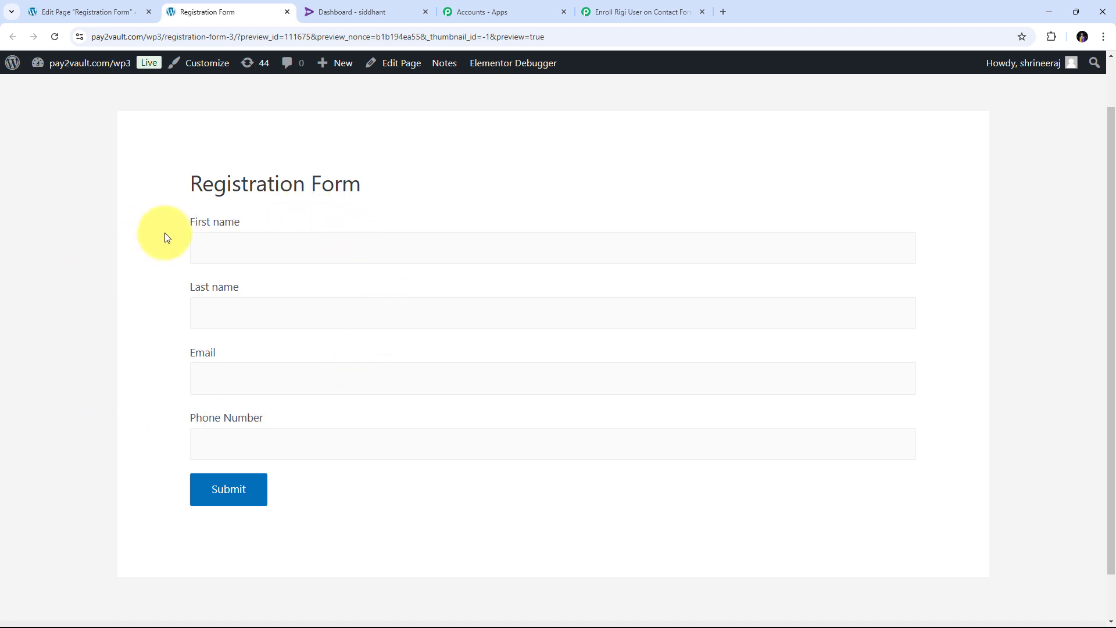
click(215, 244)
text(Dummy)
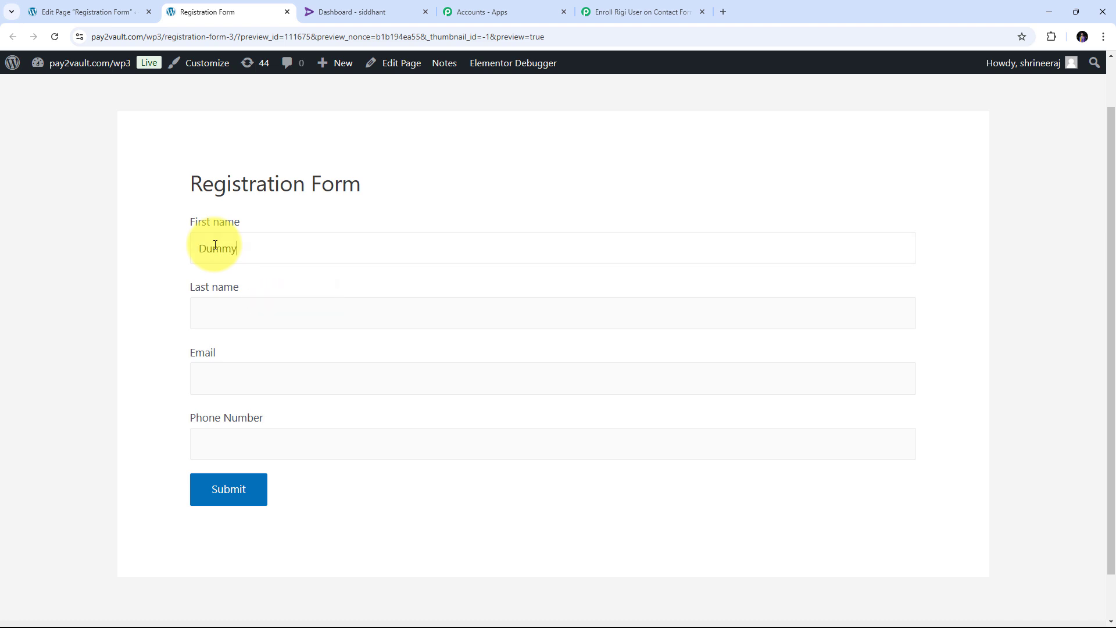
key(Tab)
text(User)
key(Tab)
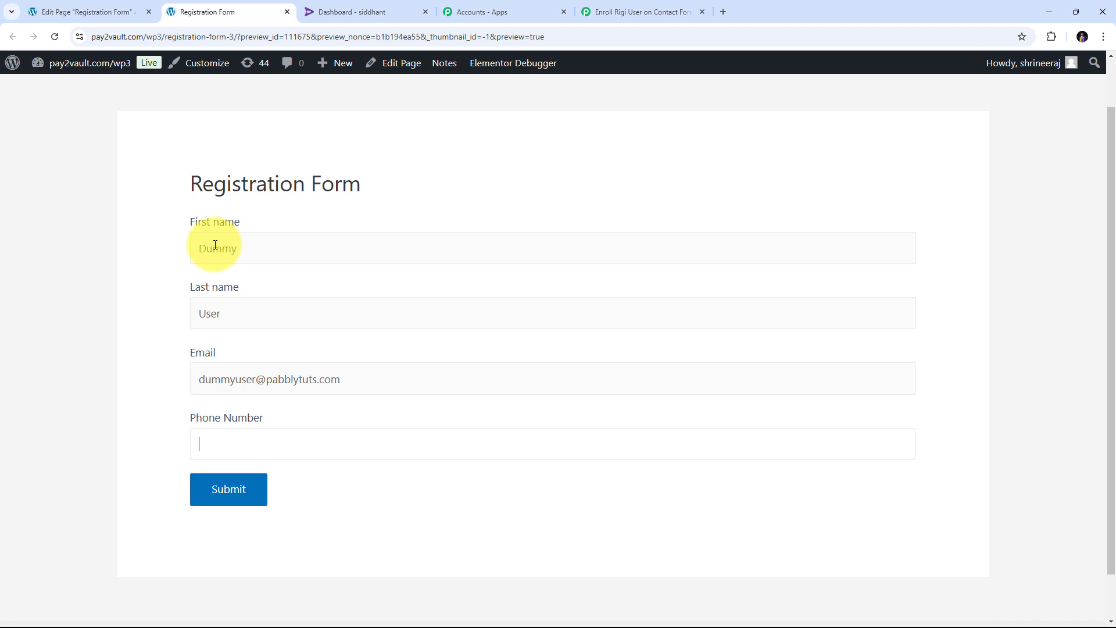
text(919292929292)
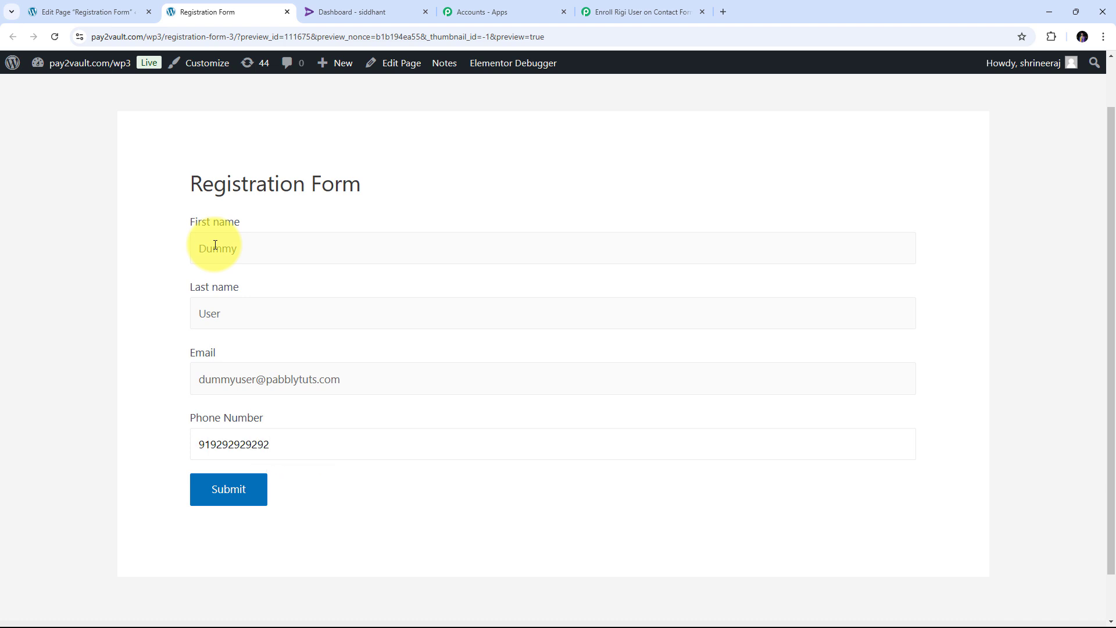
click(170, 334)
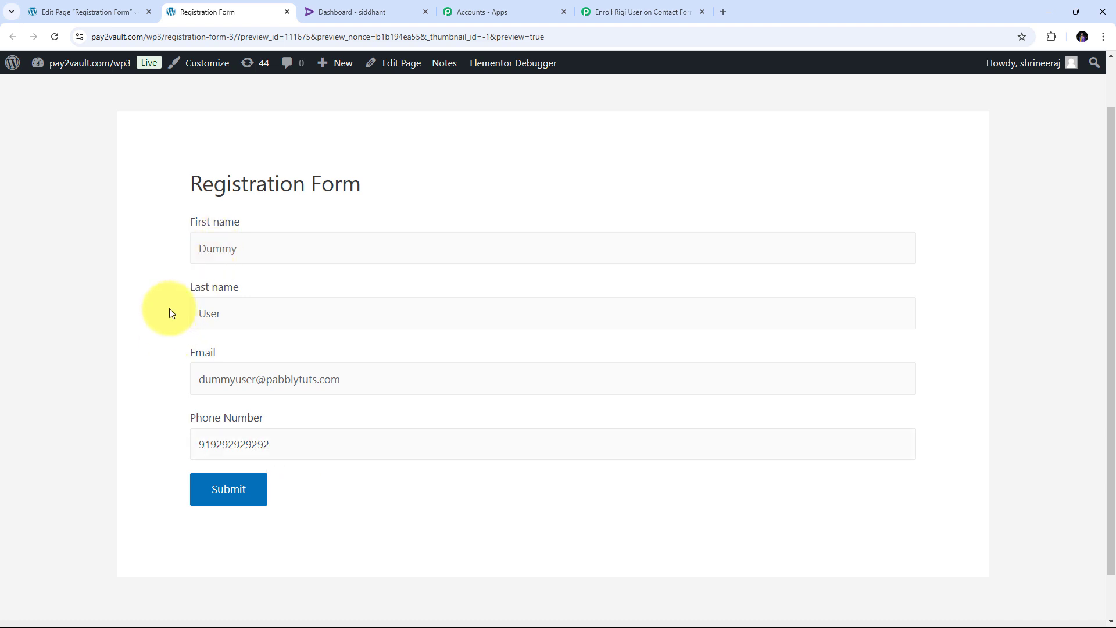
- Submit the test registration and get the 'message has been sent' confirmation
scroll(169, 349, down, 1)
click(227, 436)
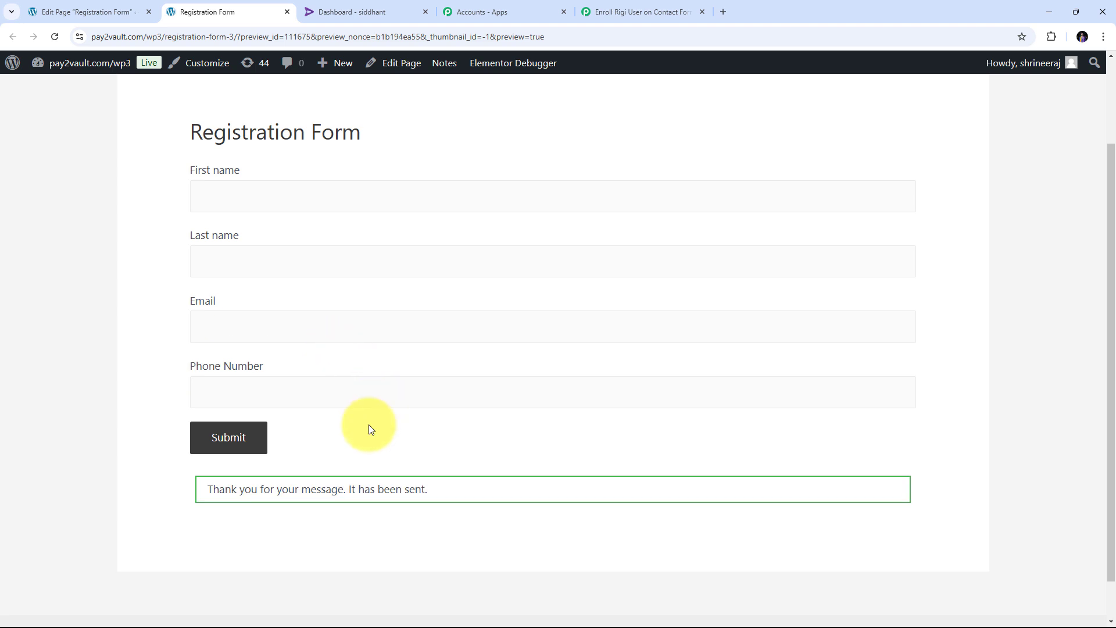
scroll(365, 431, down, 1)
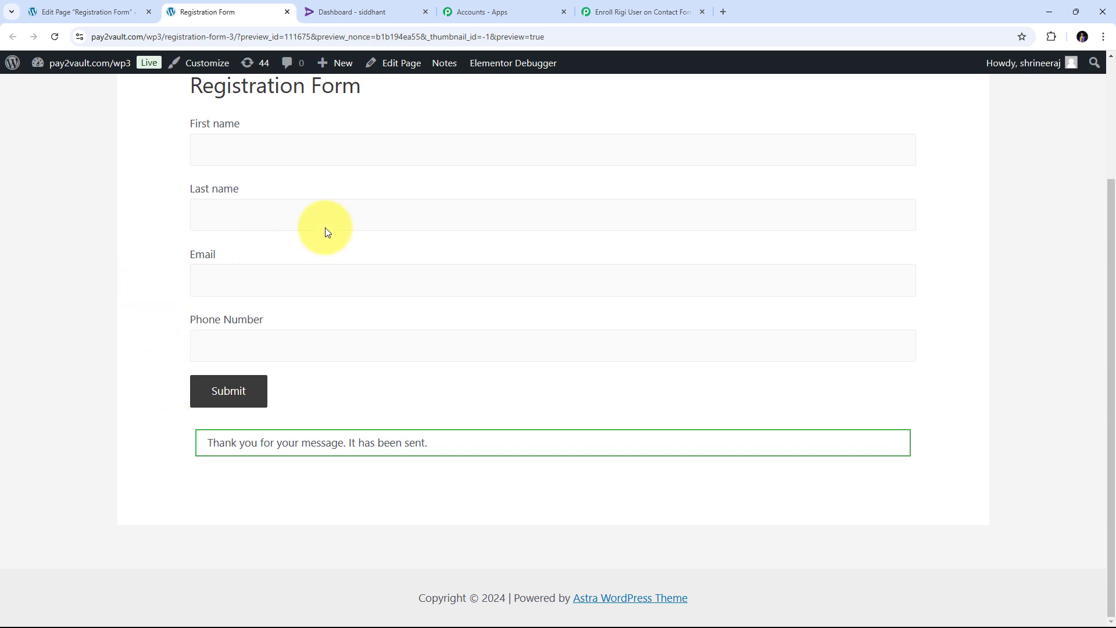
- Review the trigger's captured test response: first name Dummy, last name User, e-mail and phone
click(628, 12)
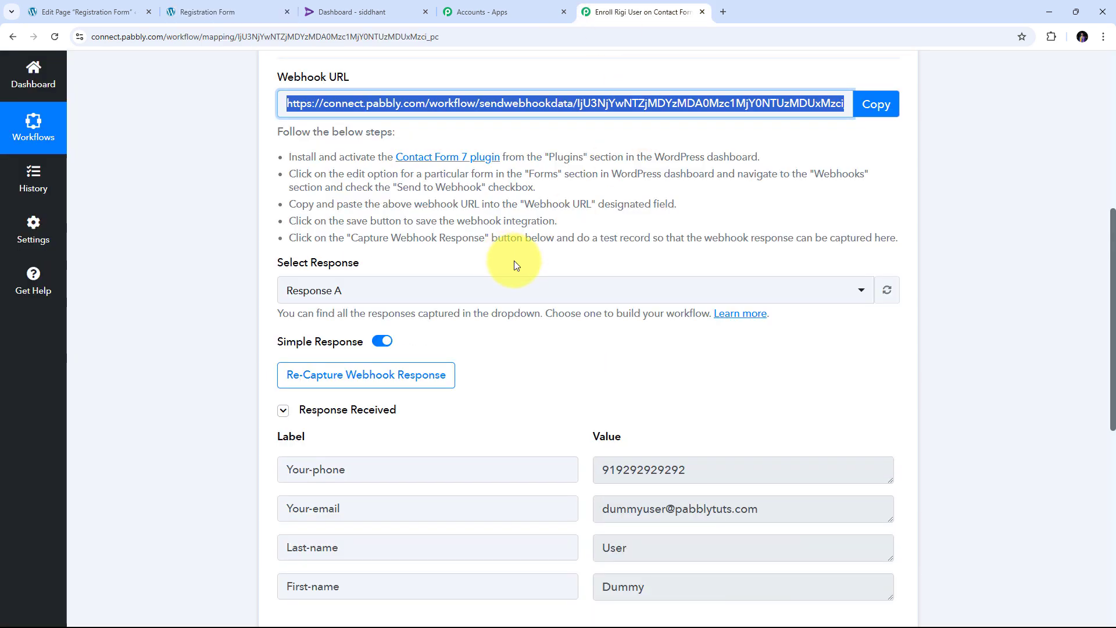
scroll(808, 241, down, 3)
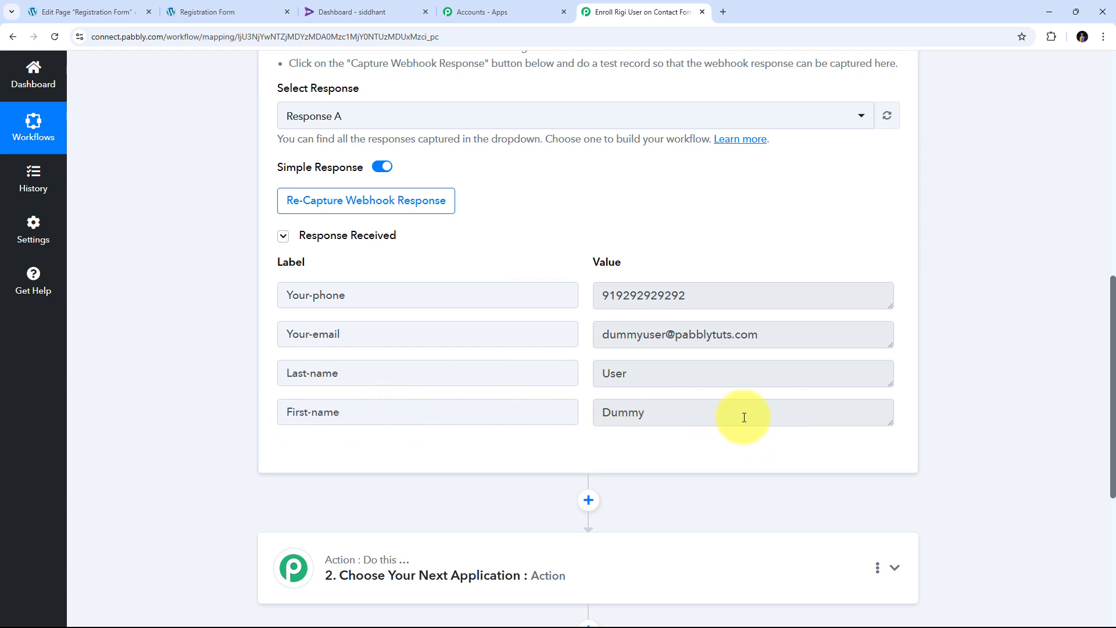
drag(744, 418, 528, 416)
click(606, 372)
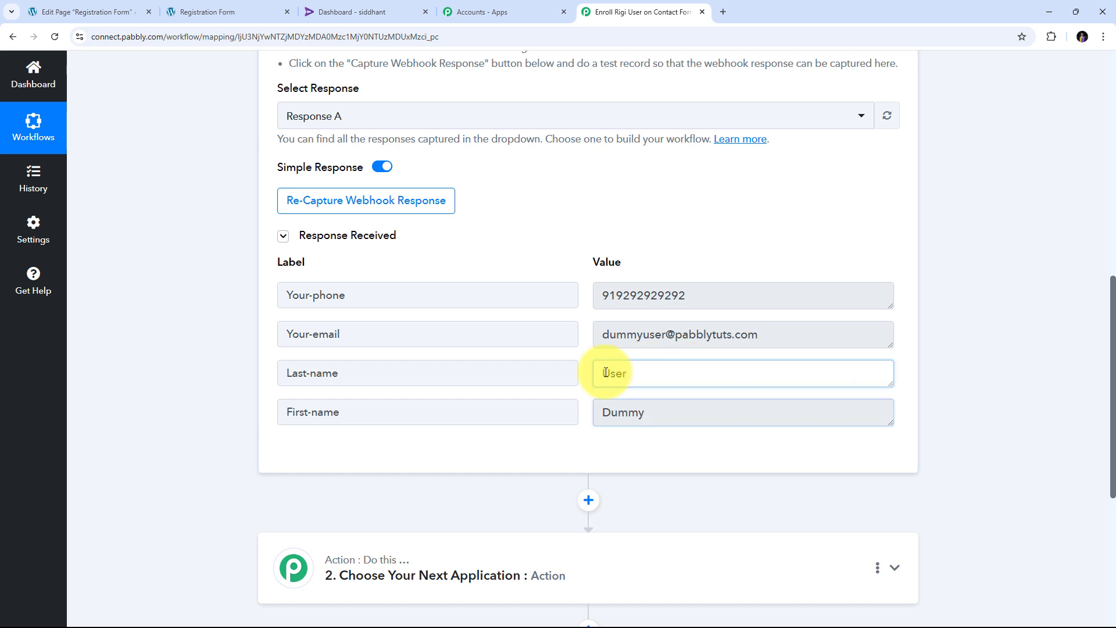
double_click(606, 372)
drag(803, 335, 771, 339)
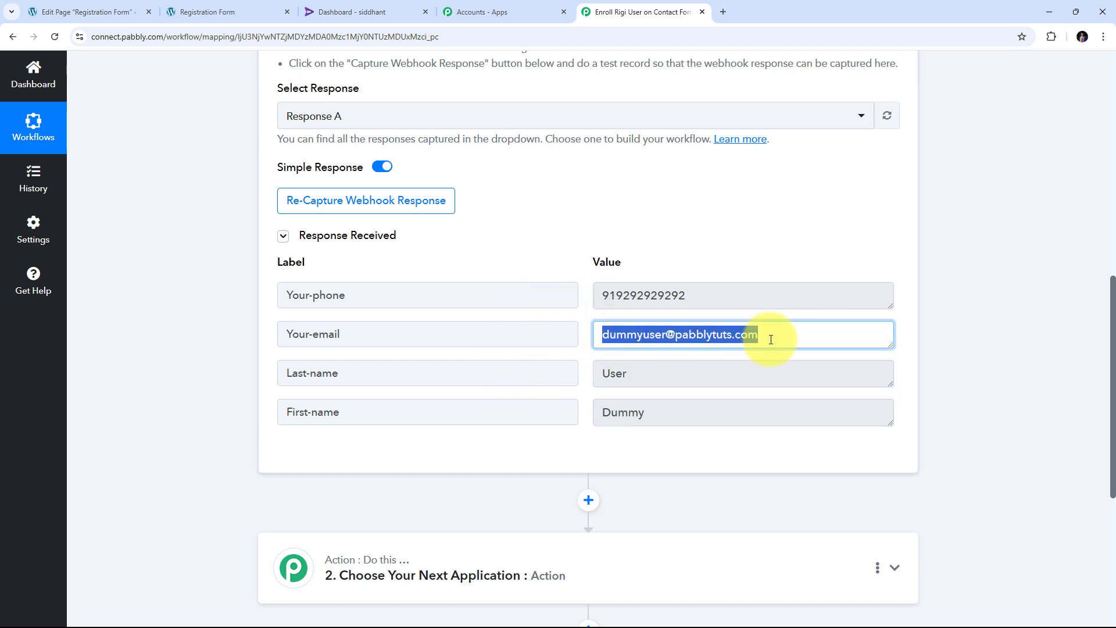
drag(756, 302, 397, 300)
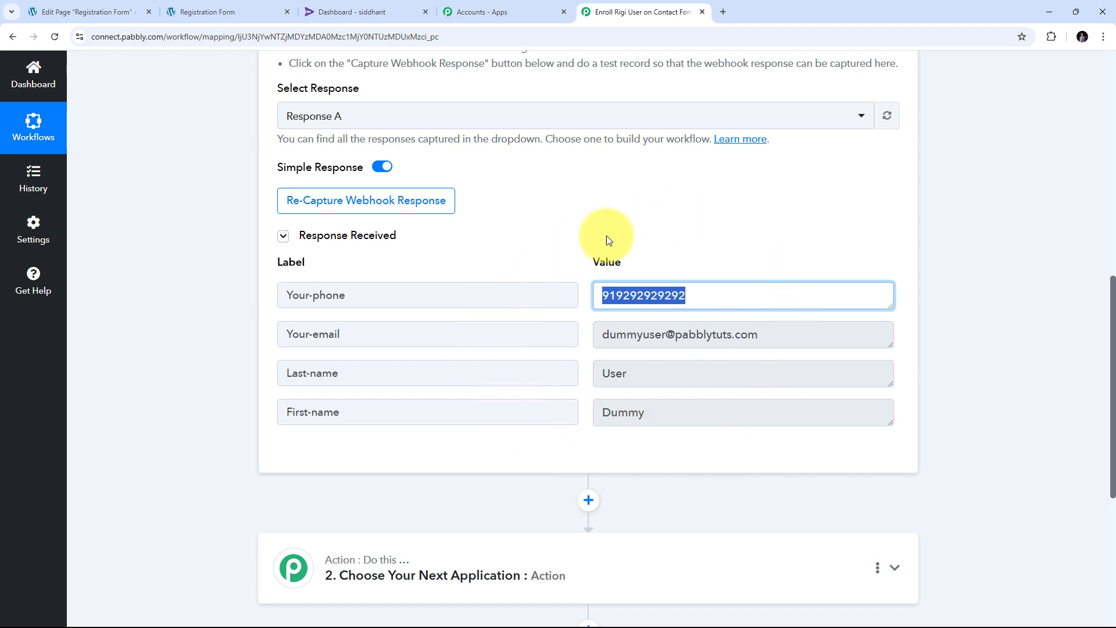
scroll(960, 312, down, 4)
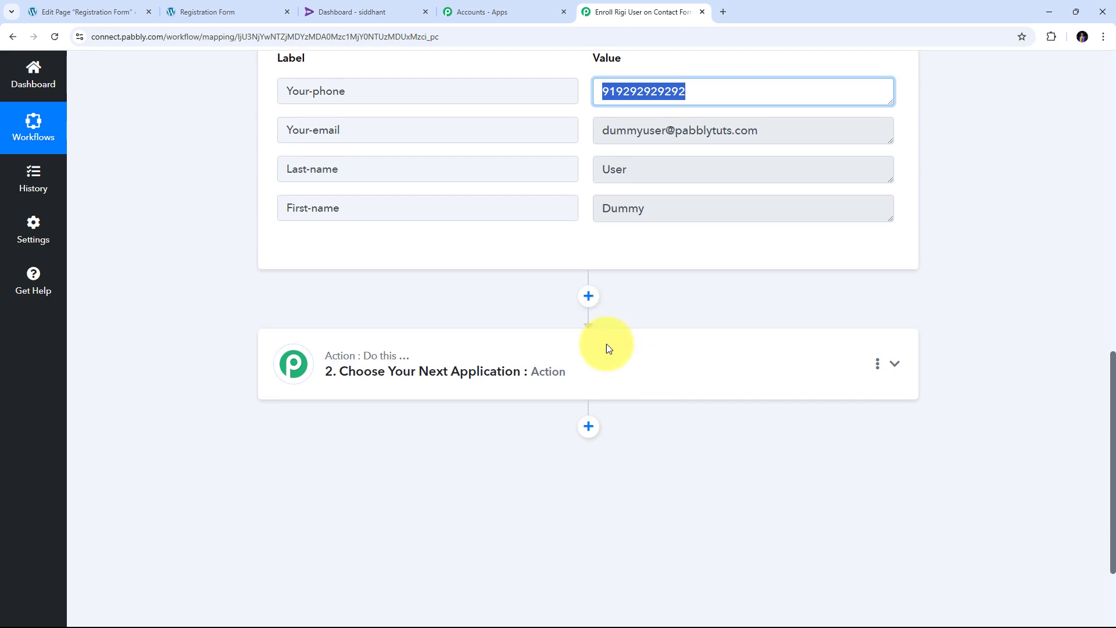
- Set the second step to the Rigi app with the Import User action event, then begin connecting an account
click(895, 336)
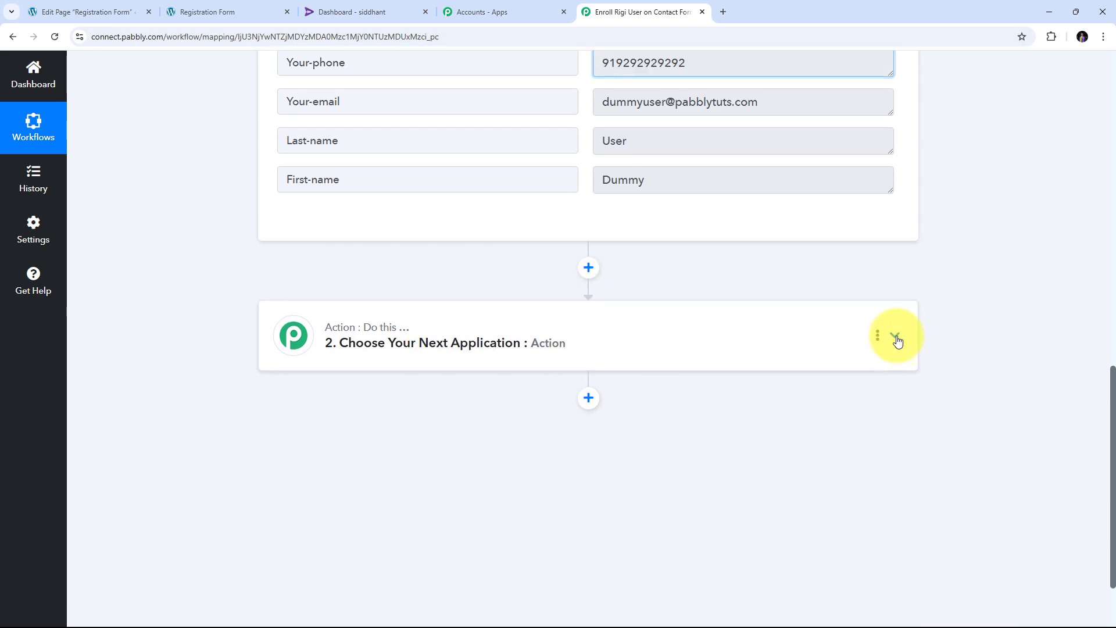
scroll(610, 380, up, 4)
click(352, 307)
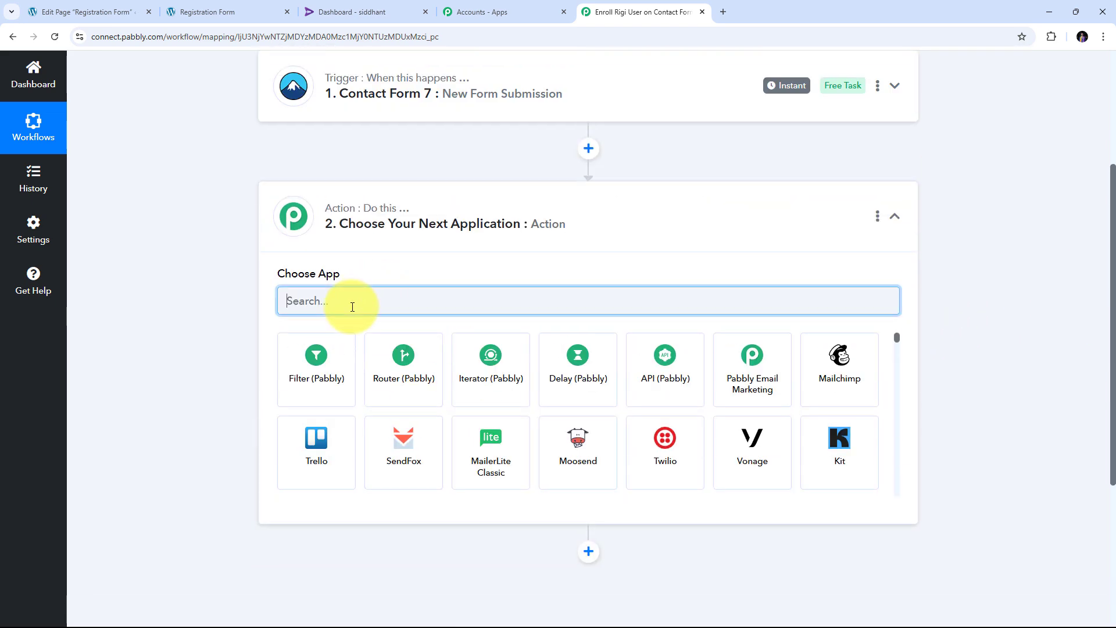
text(Rigi)
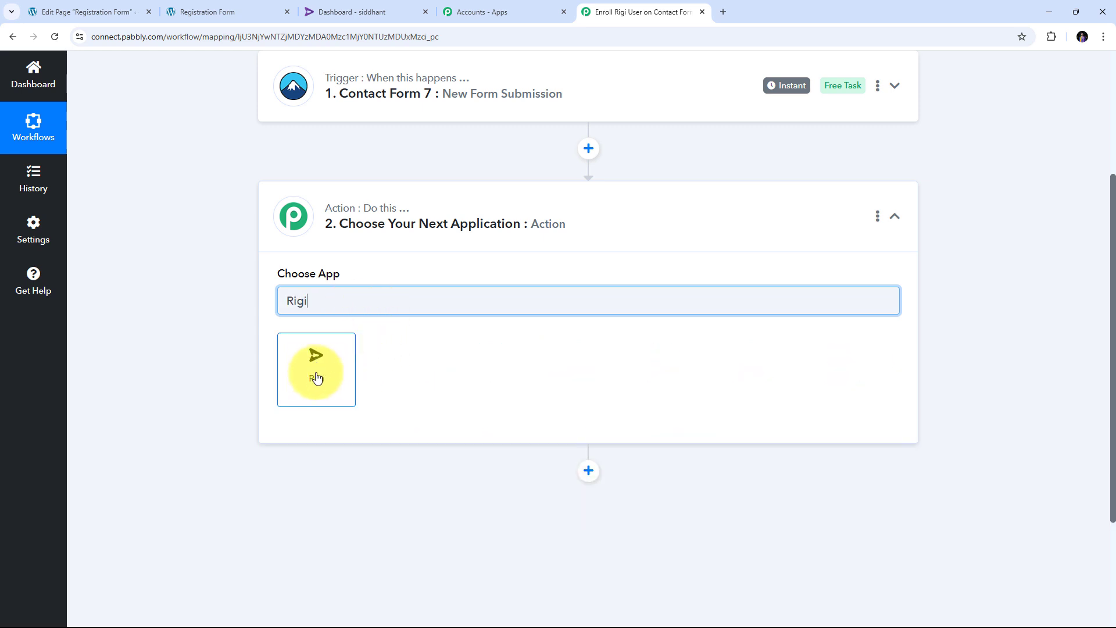
click(323, 363)
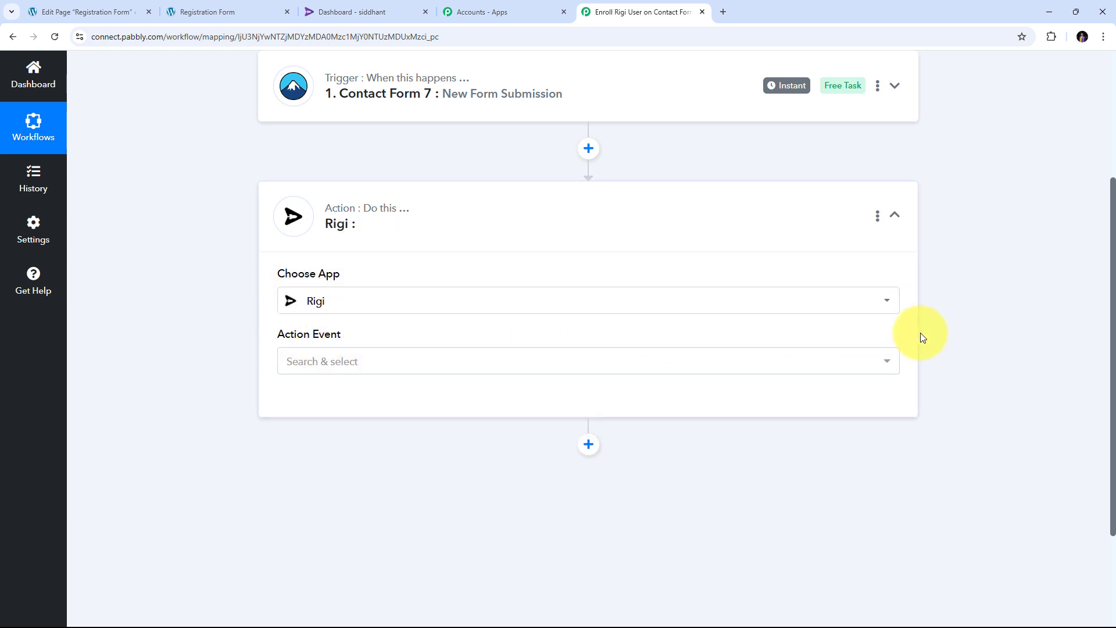
click(623, 364)
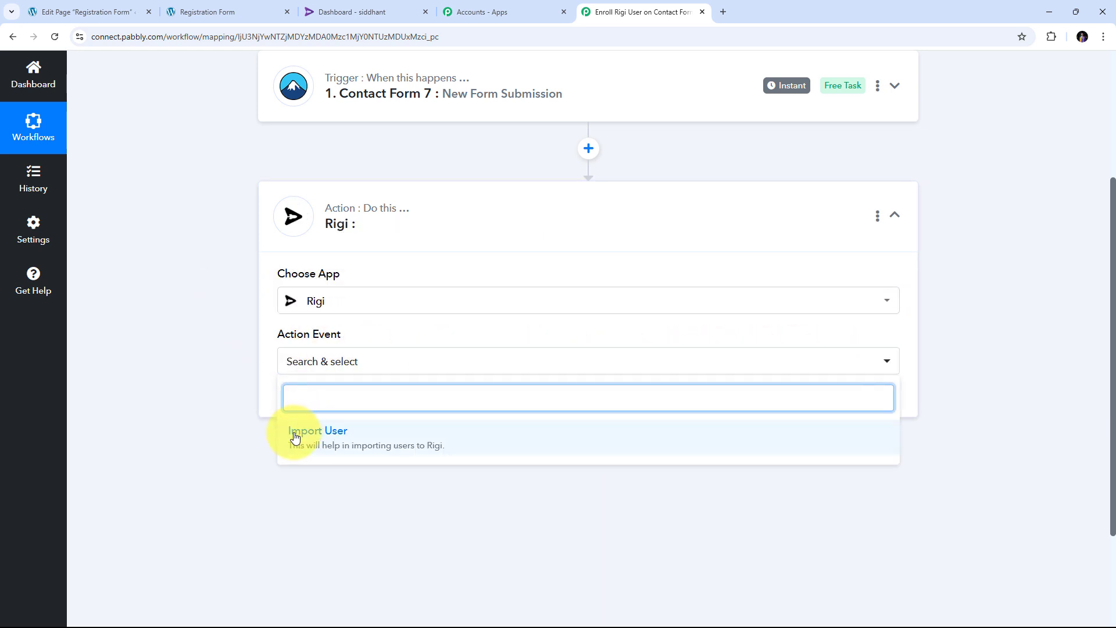
click(337, 439)
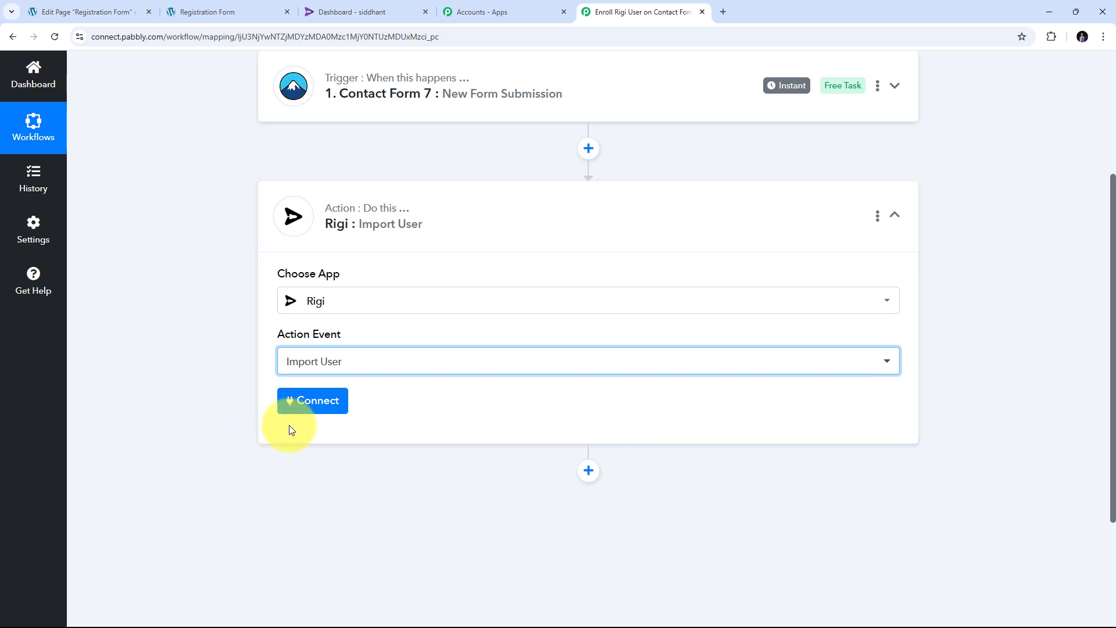
click(300, 402)
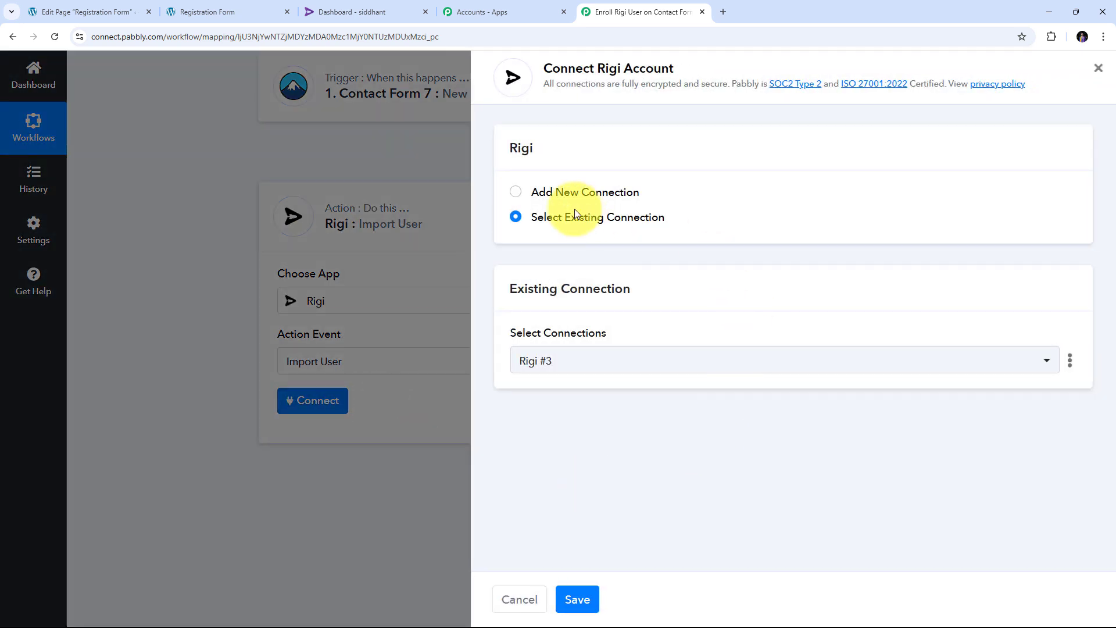
- Add a new Rigi connection, Rigi #4, and switch to the Rigi dashboard
click(545, 189)
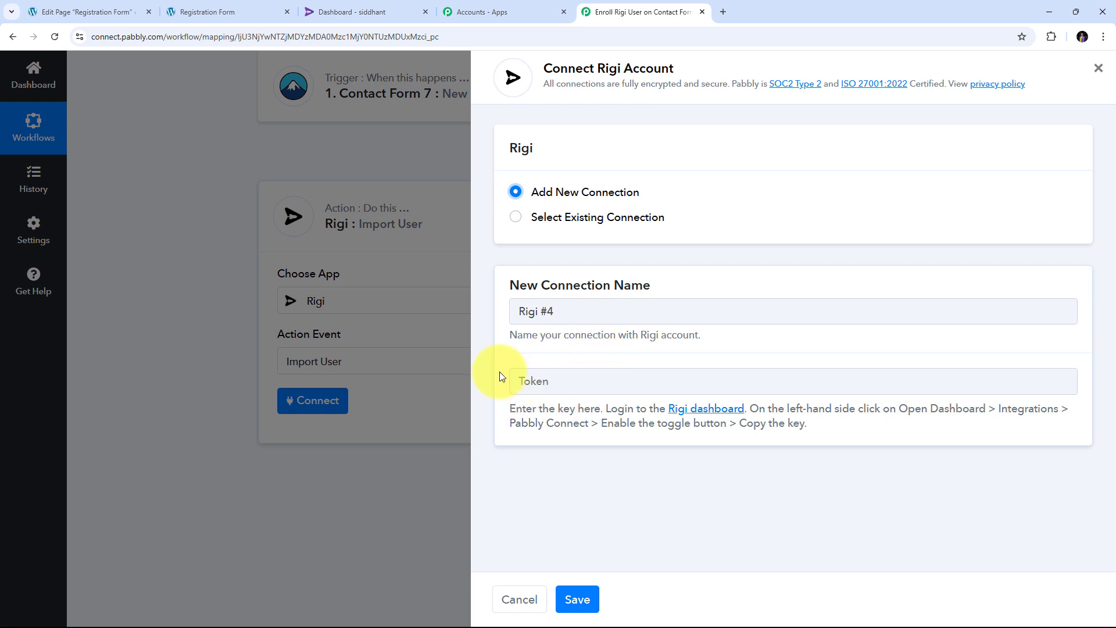
click(340, 10)
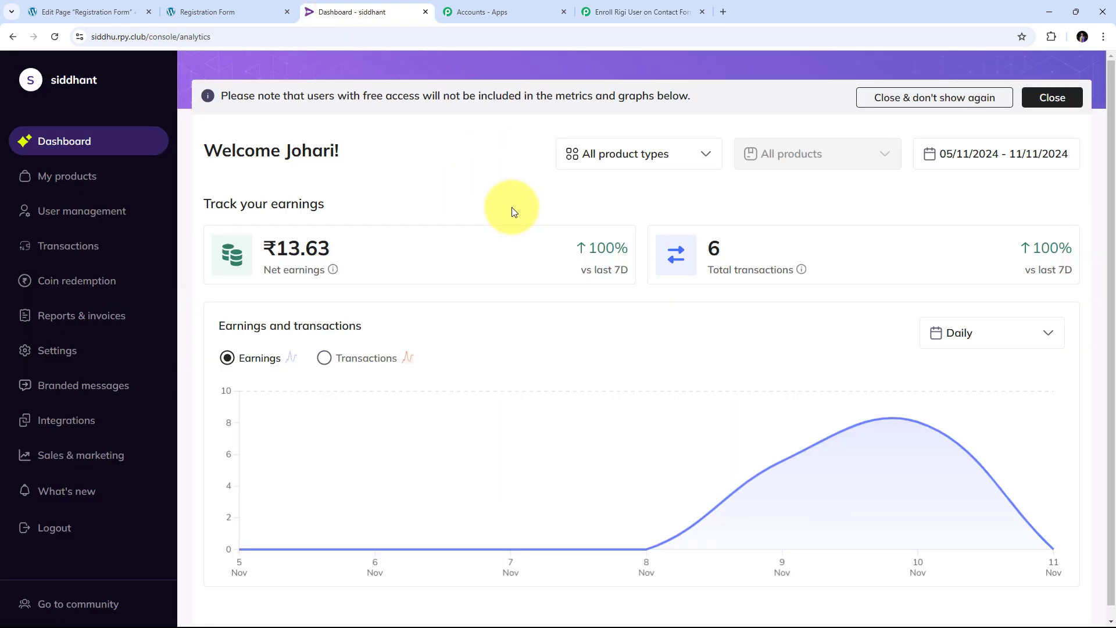
- Copy the Pabbly key from Rigi's Integrations > Pabbly page and return to Pabbly Connect
click(58, 427)
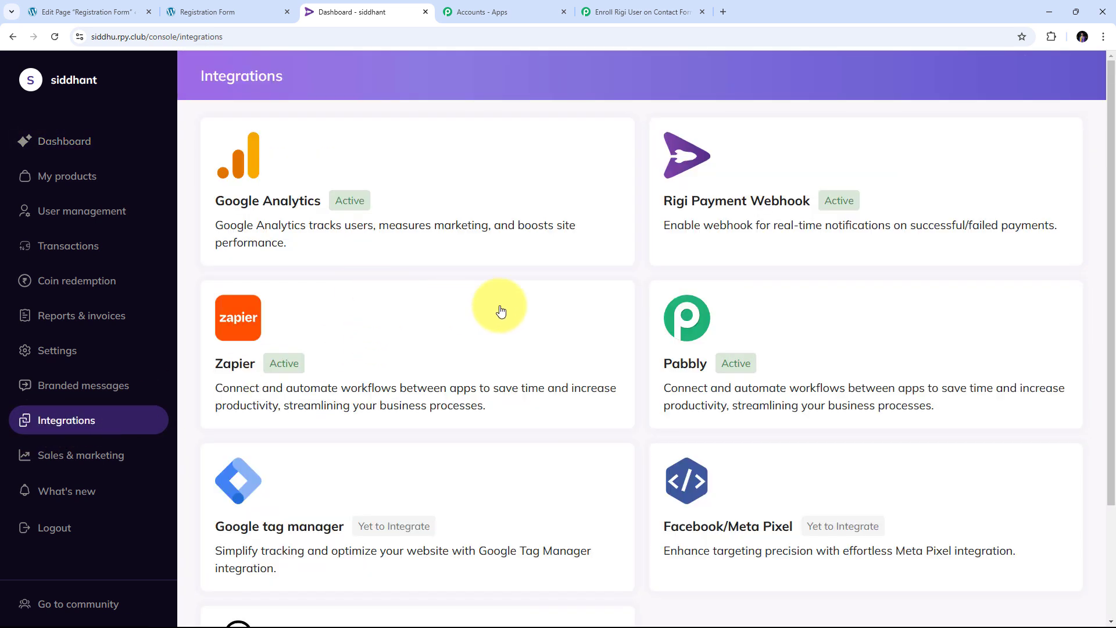
click(726, 325)
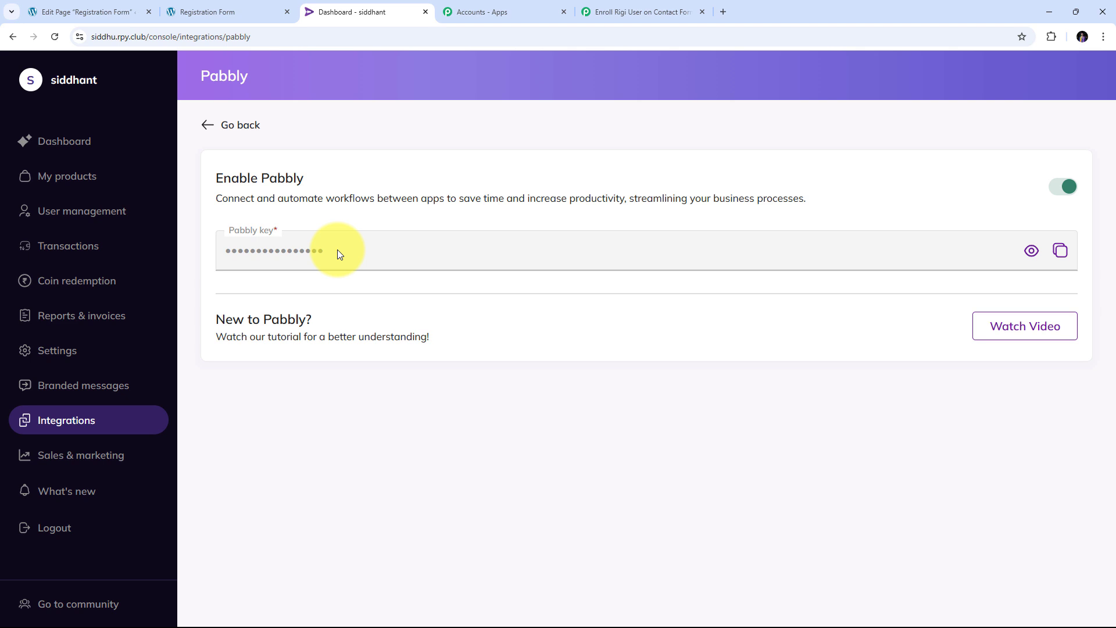
click(1061, 253)
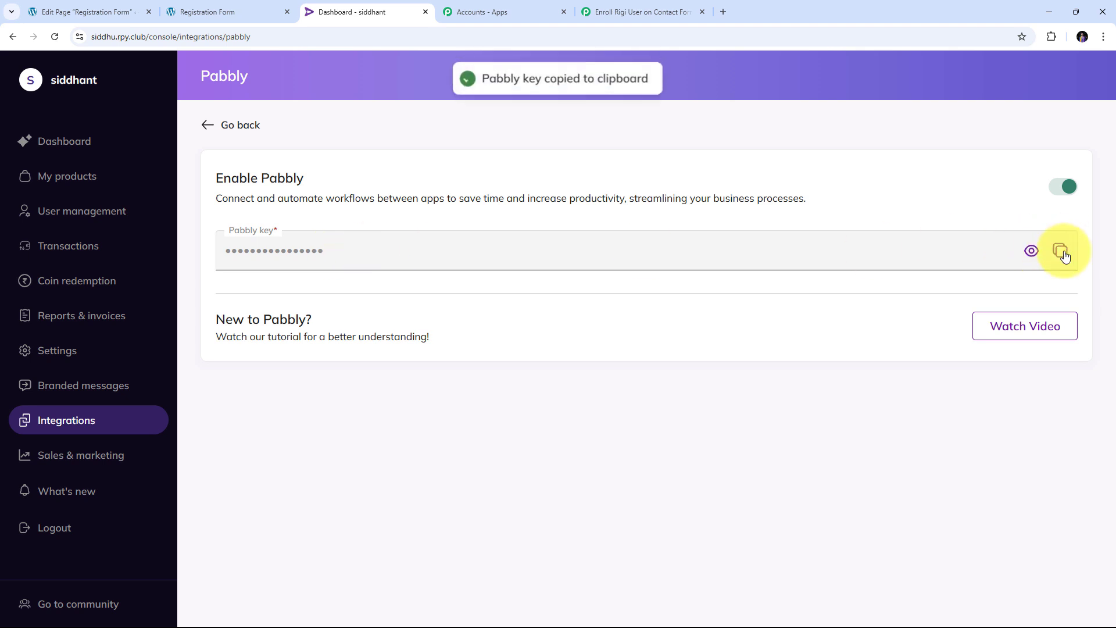
click(620, 10)
- Paste the copied Rigi key as the connection token, save it, and review the Import User fields
right_click(542, 378)
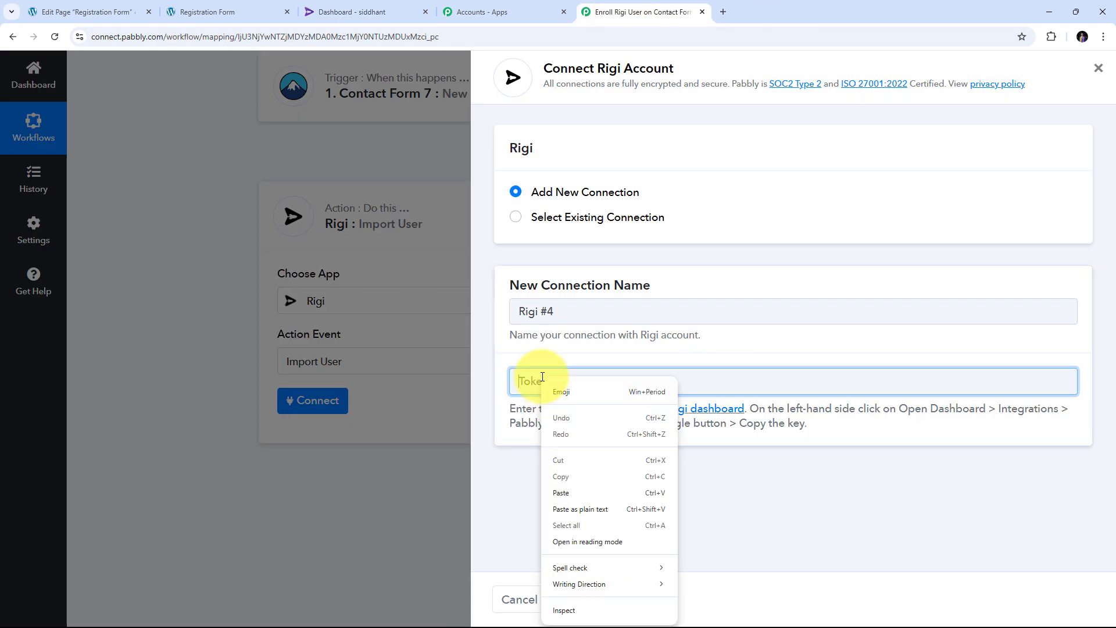
click(570, 493)
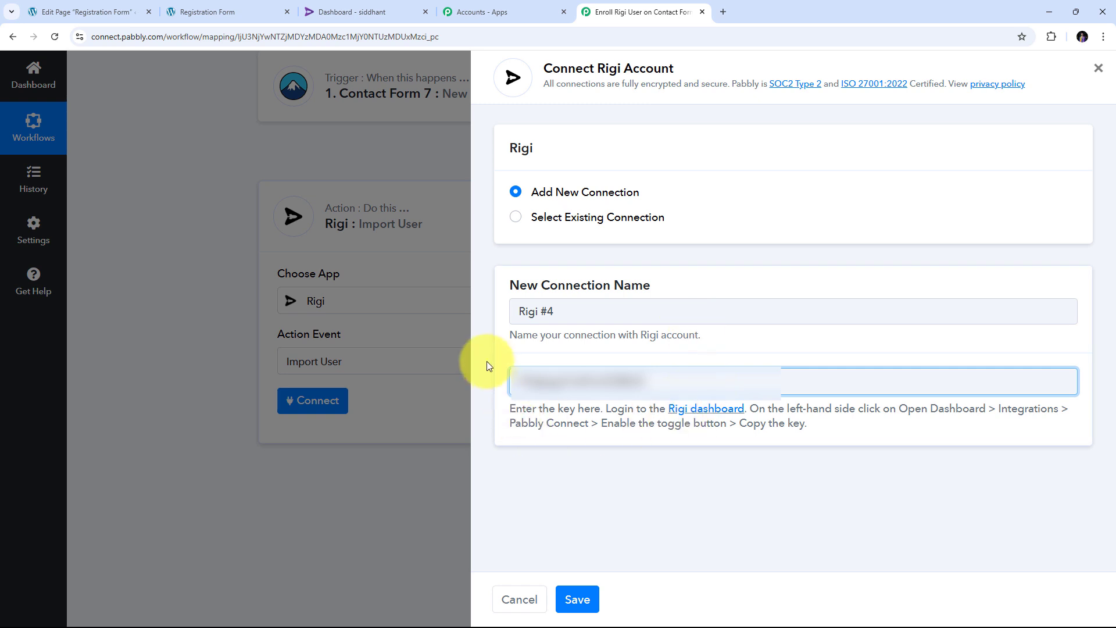
click(576, 599)
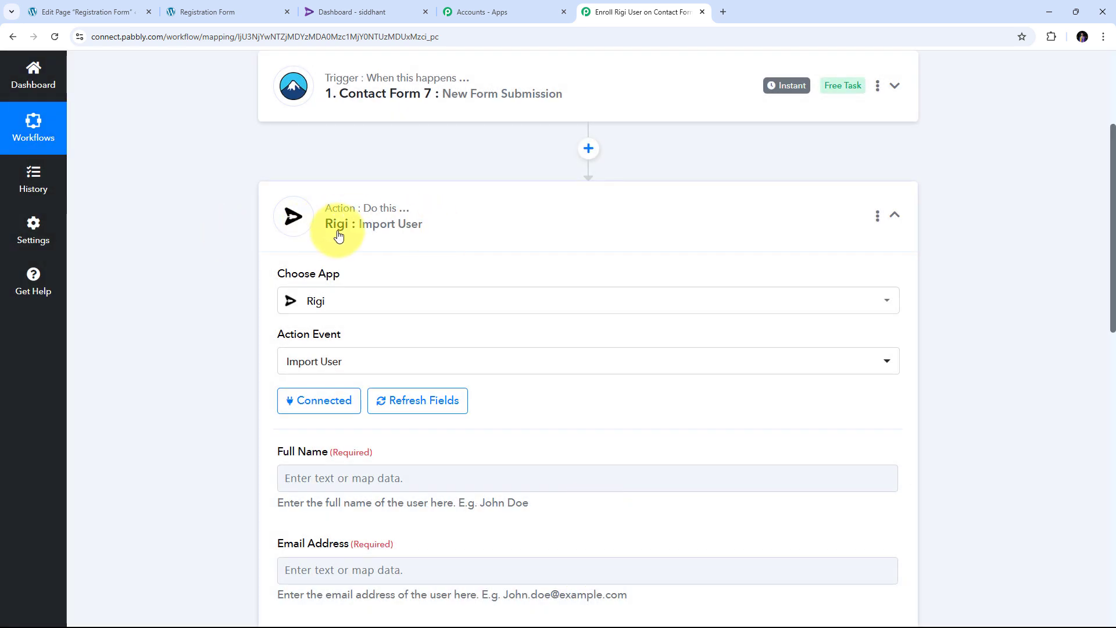
scroll(567, 252, down, 3)
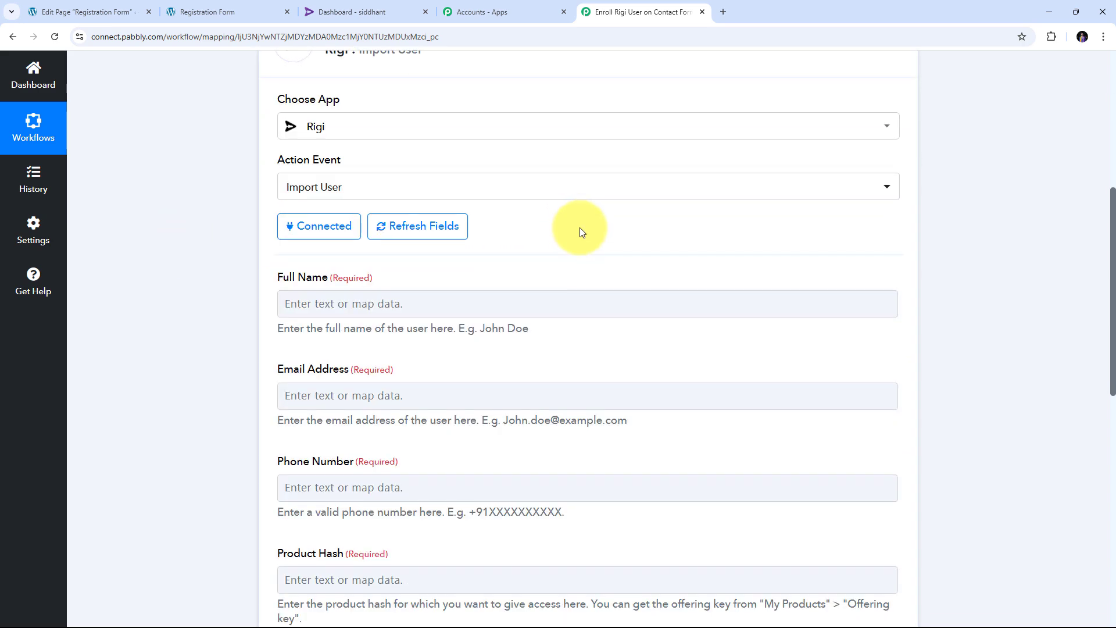
scroll(591, 292, up, 3)
scroll(553, 287, down, 1)
scroll(554, 287, down, 2)
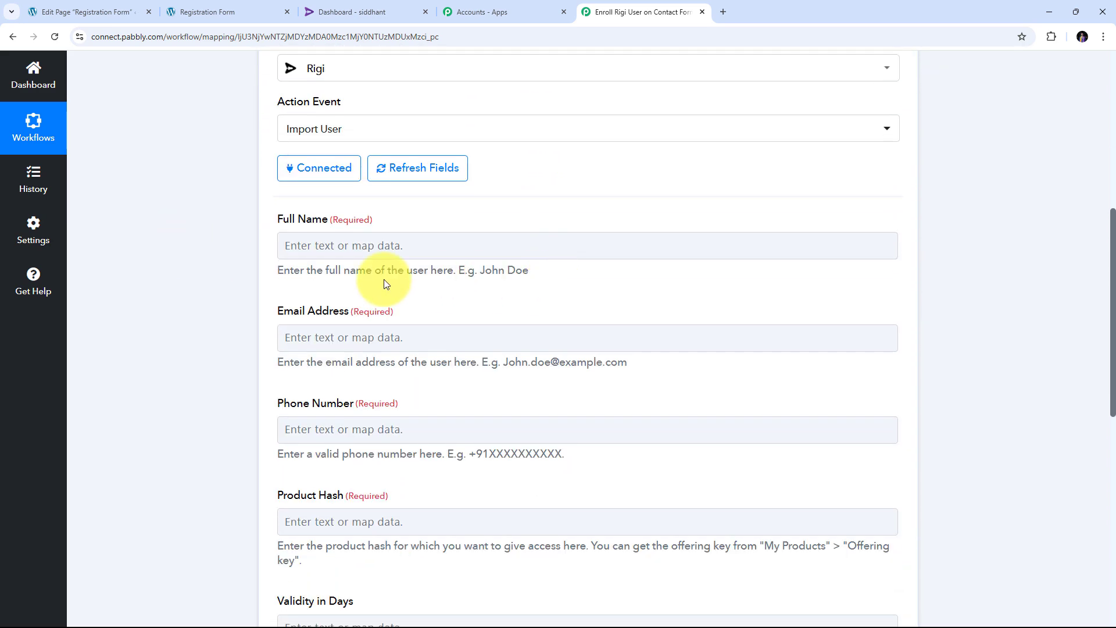
scroll(494, 265, down, 4)
scroll(499, 270, down, 2)
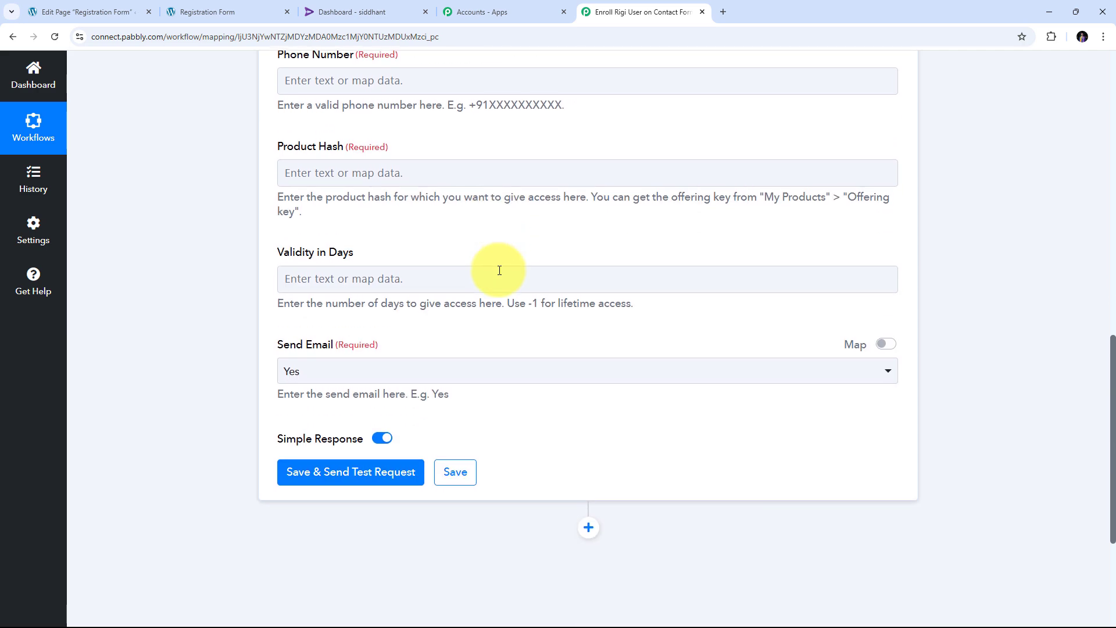
scroll(499, 269, up, 5)
scroll(241, 242, up, 2)
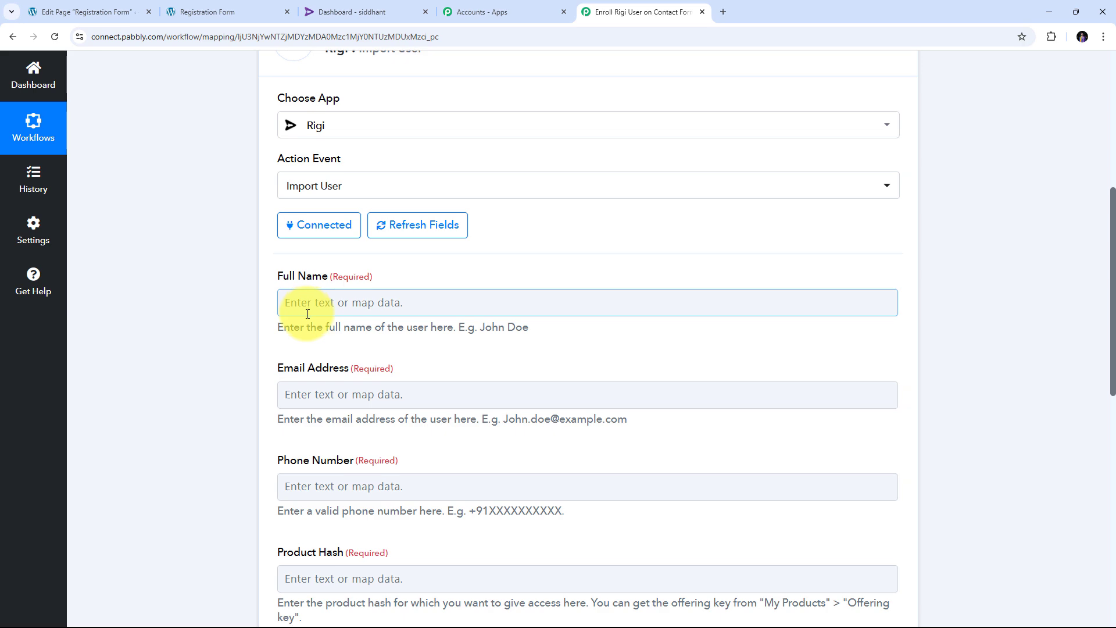
scroll(273, 291, down, 3)
scroll(279, 250, up, 2)
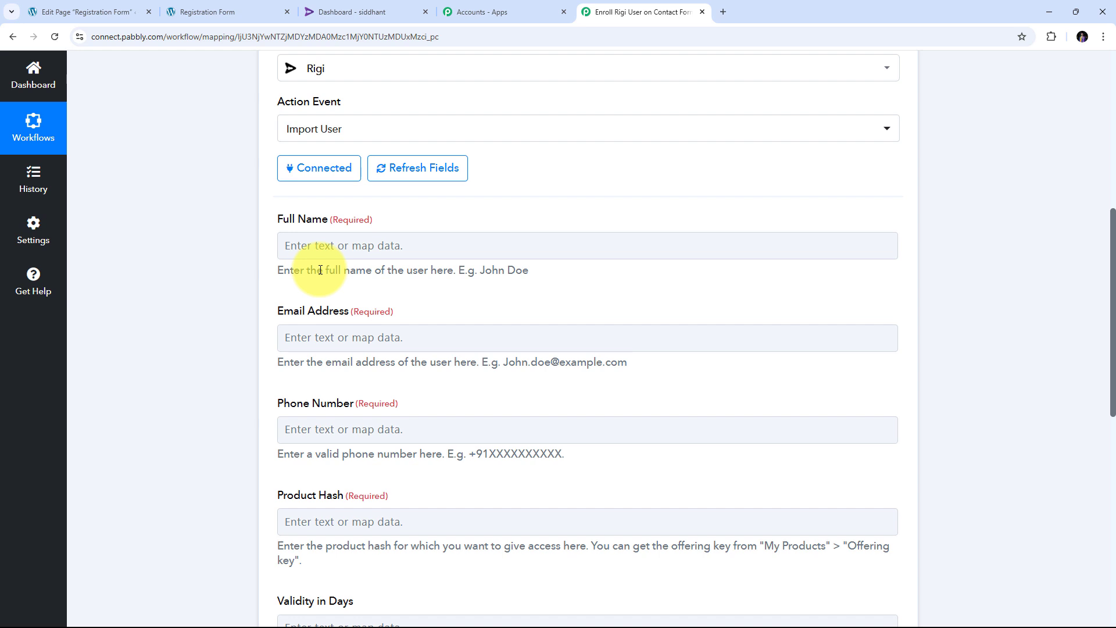
- Map Full Name to the form's First-name followed by Last-name
click(314, 245)
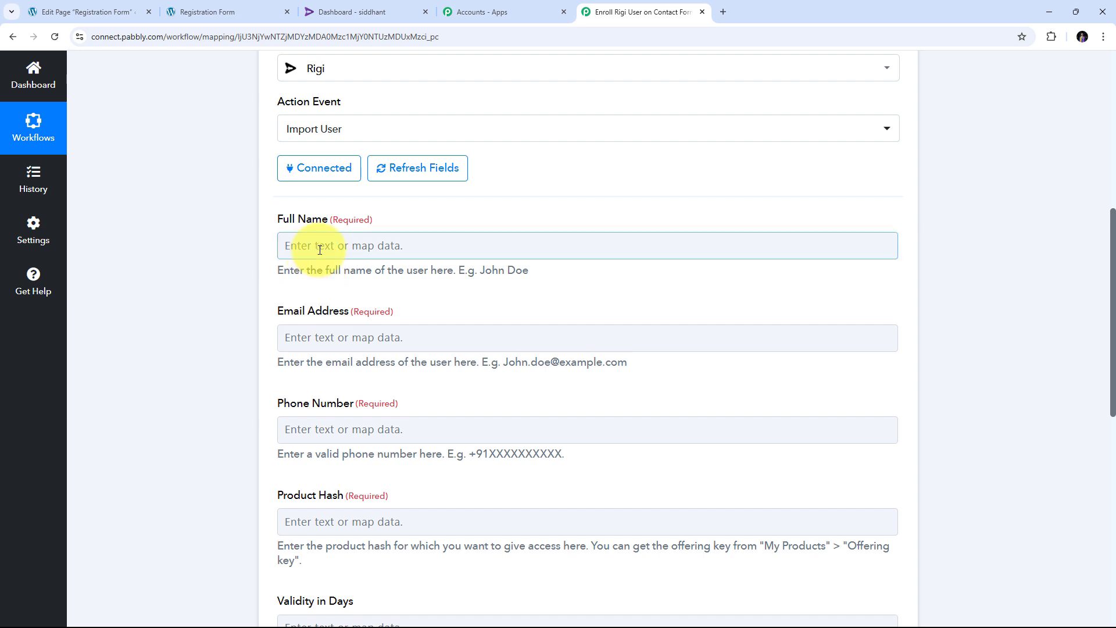
click(306, 243)
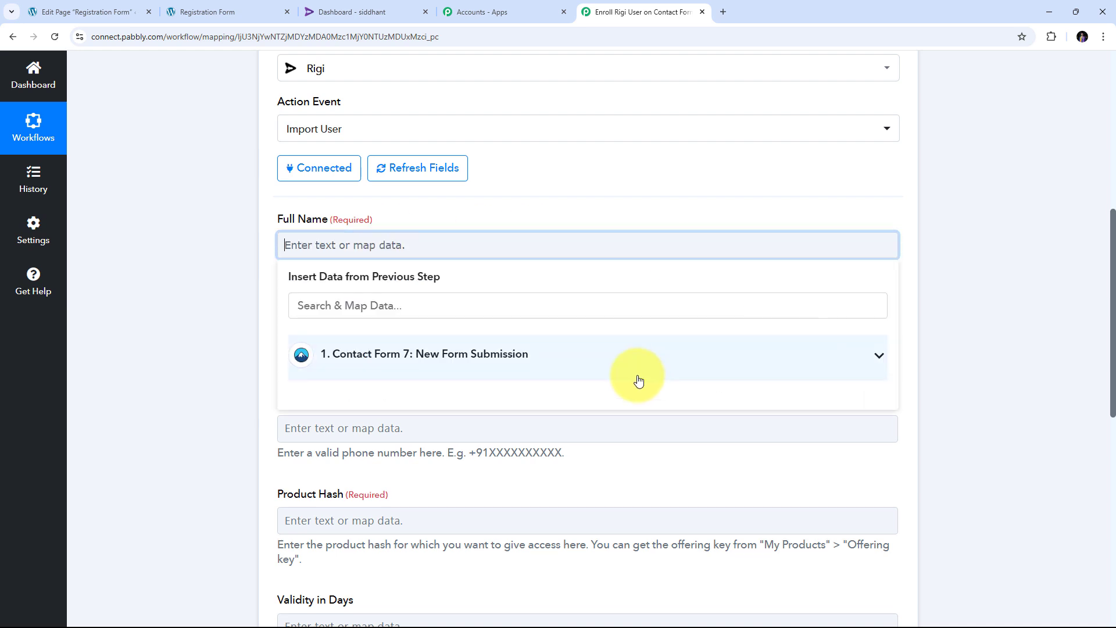
click(523, 352)
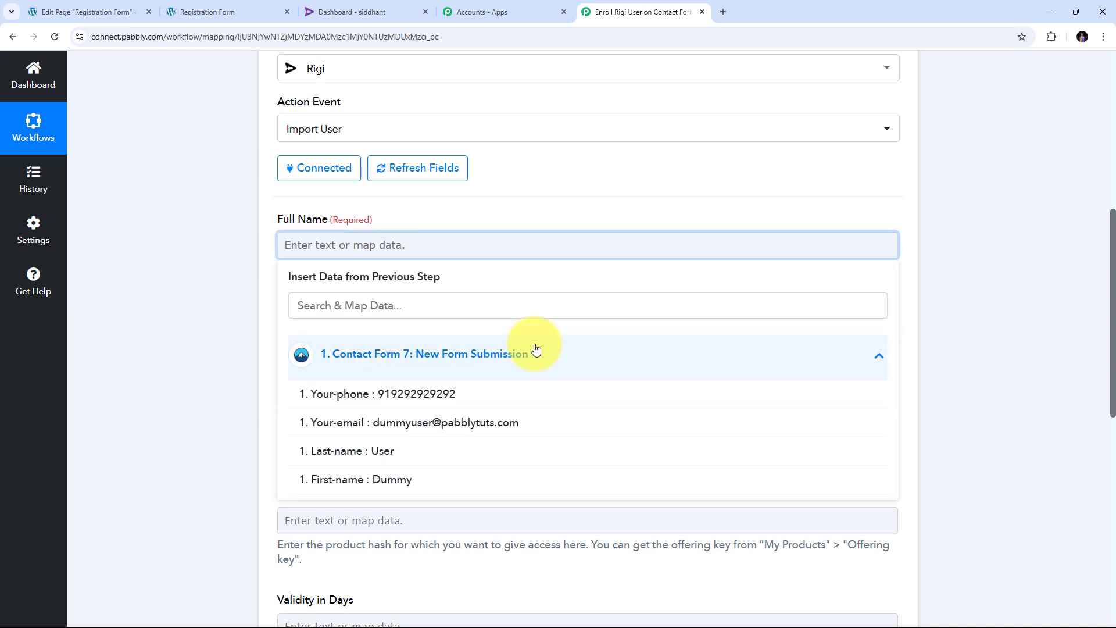
scroll(568, 341, down, 1)
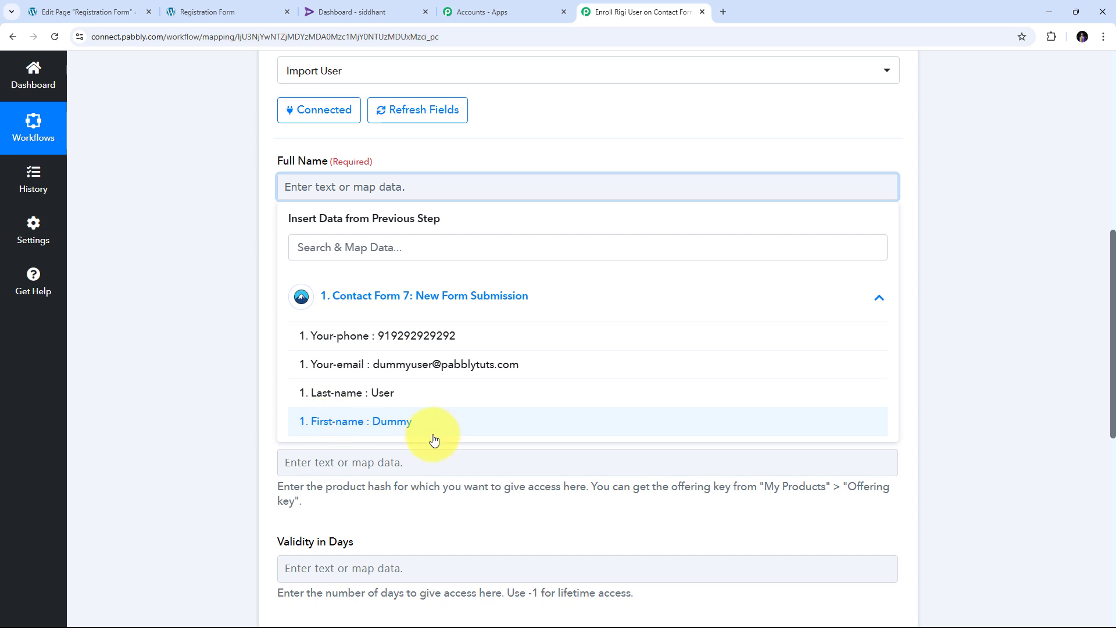
click(375, 429)
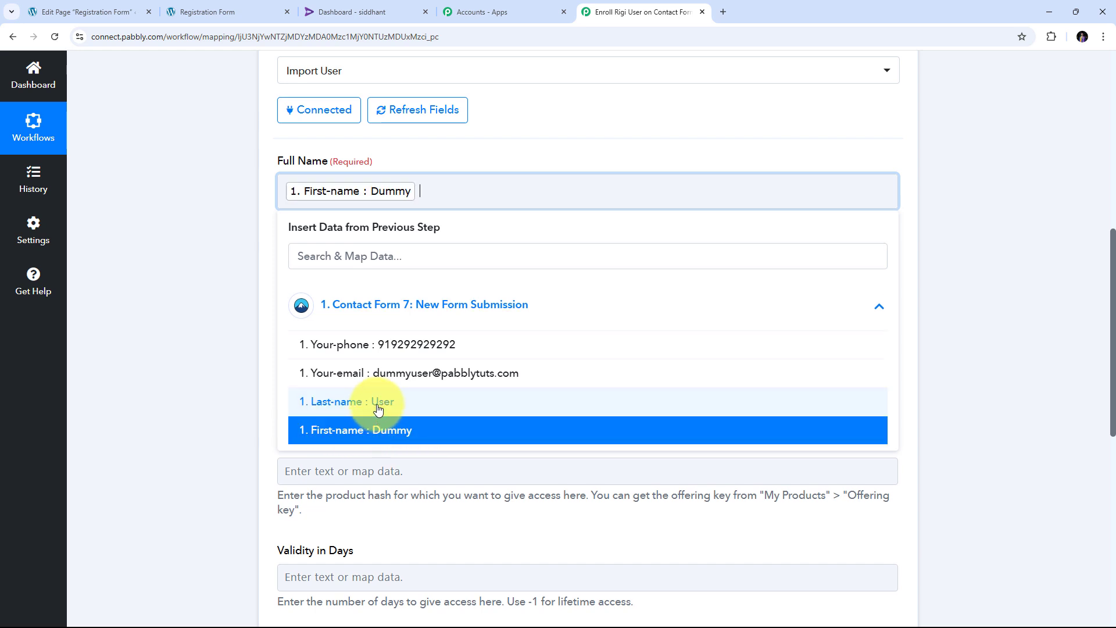
click(377, 404)
click(264, 318)
- Map Email Address to the form's Your-email value
scroll(360, 227, down, 1)
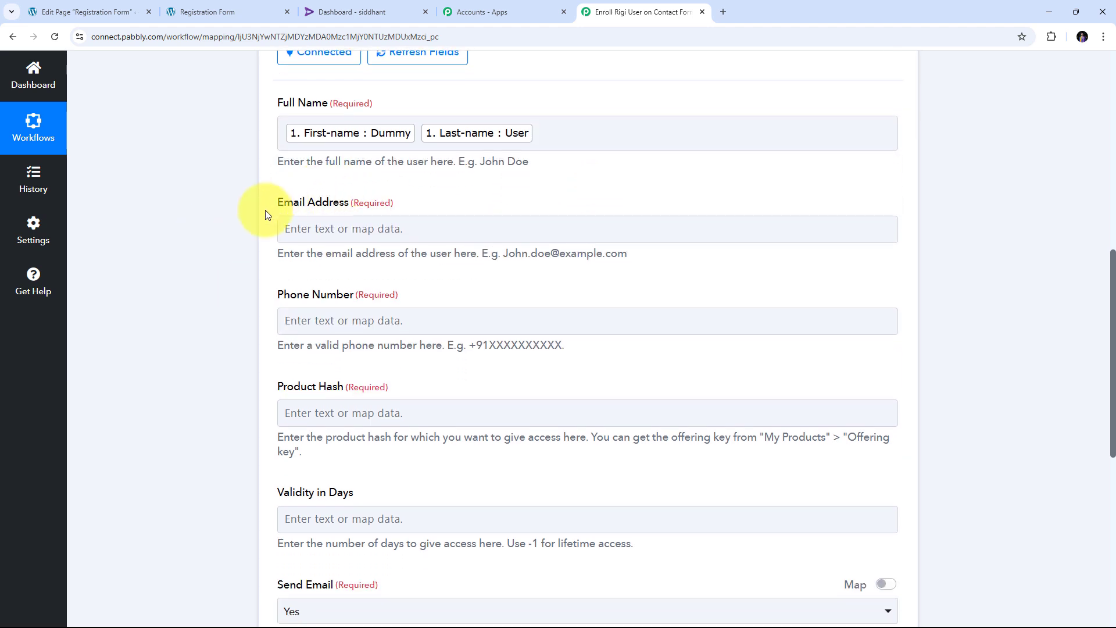
click(317, 231)
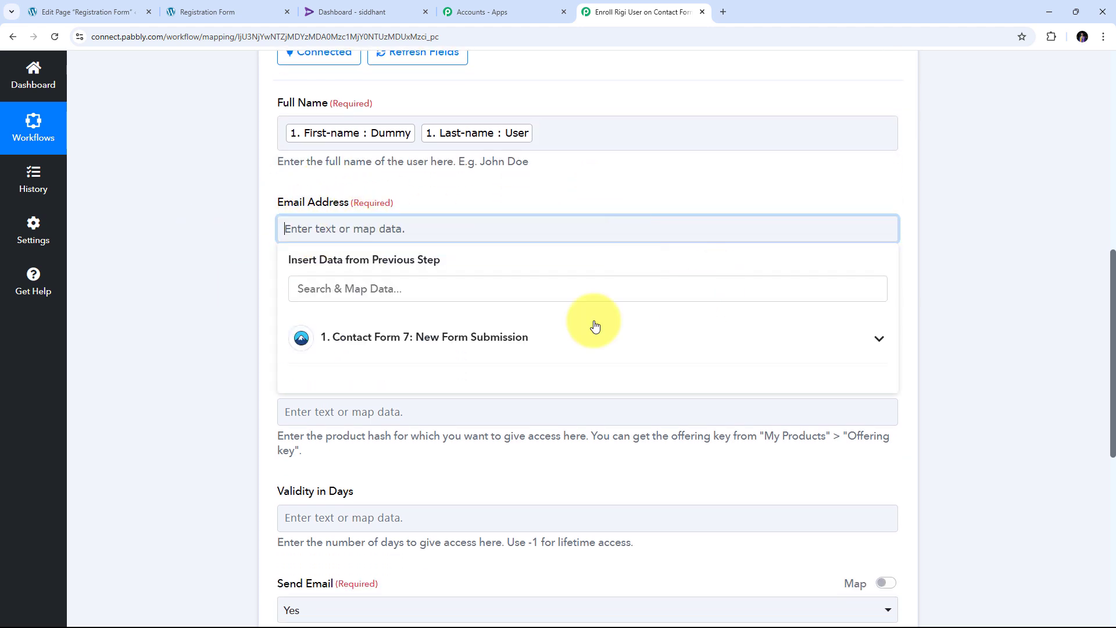
click(521, 345)
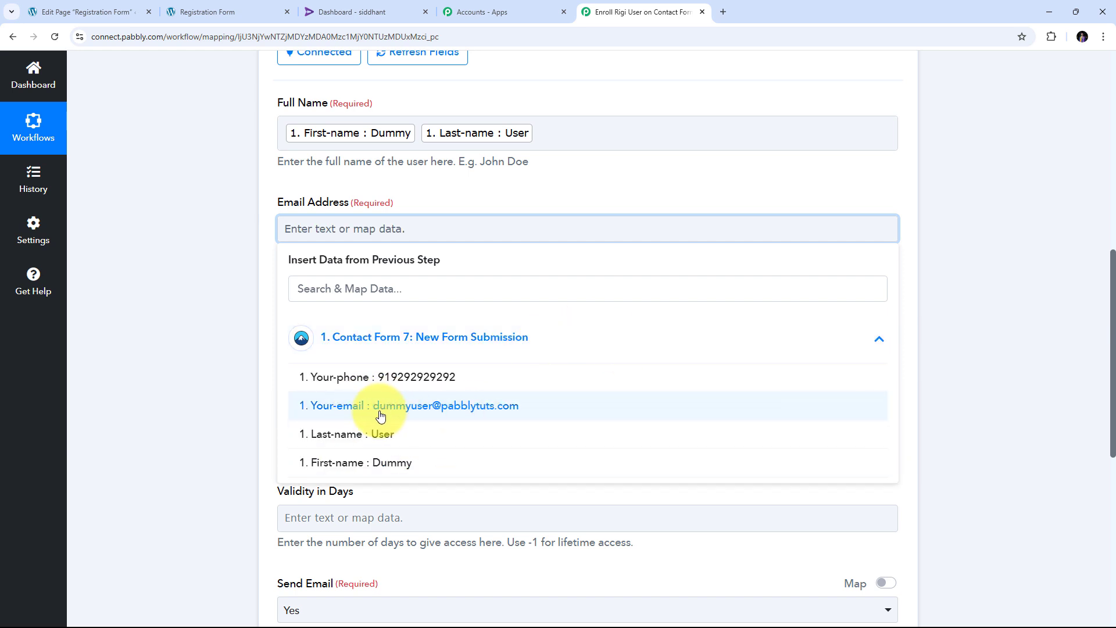
click(445, 412)
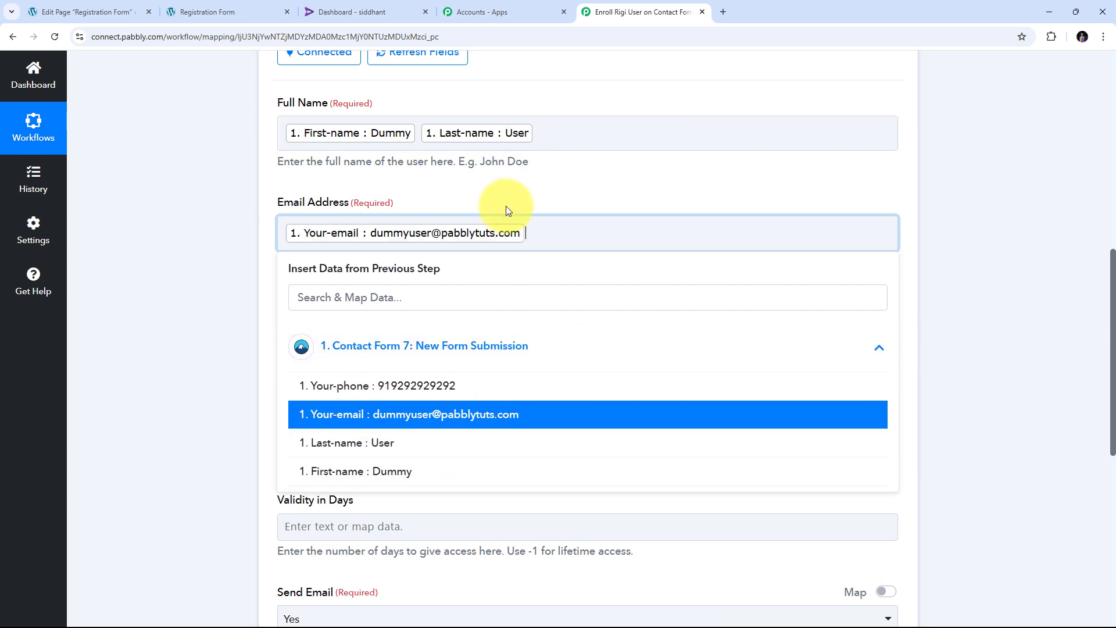
click(548, 182)
- Set Phone Number to '+' followed by the form's Your-phone value
scroll(320, 241, down, 2)
click(318, 210)
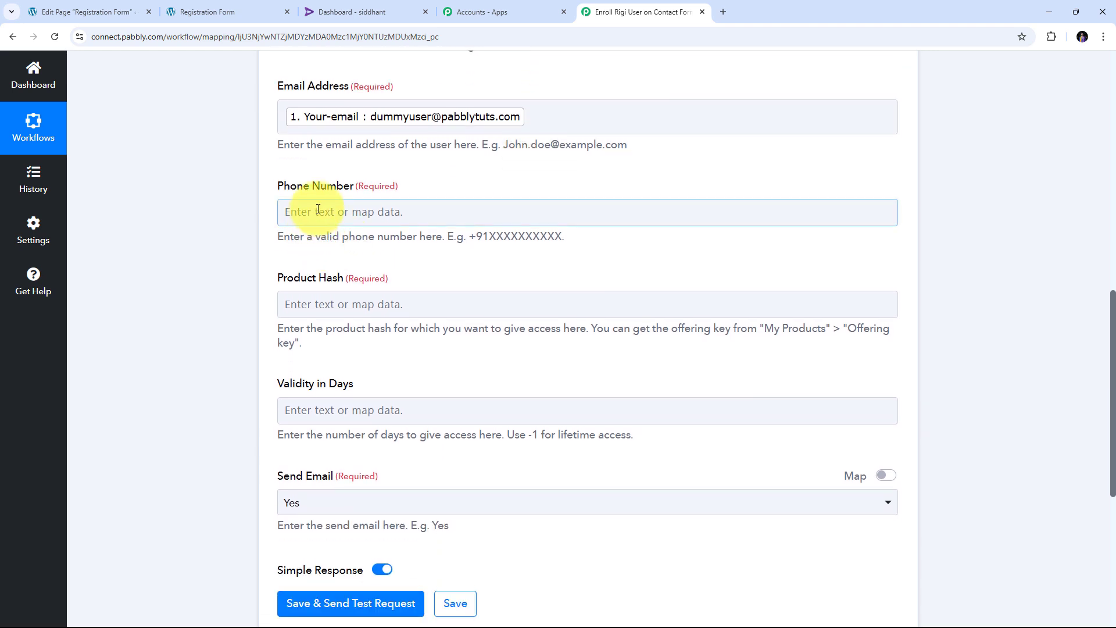
click(391, 329)
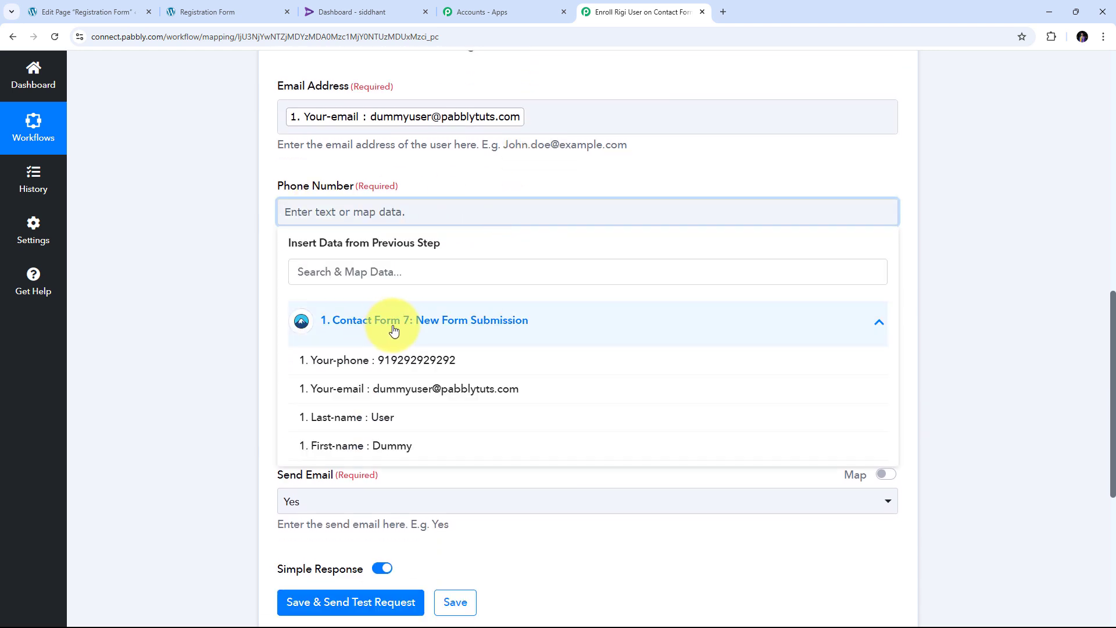
click(430, 362)
click(532, 194)
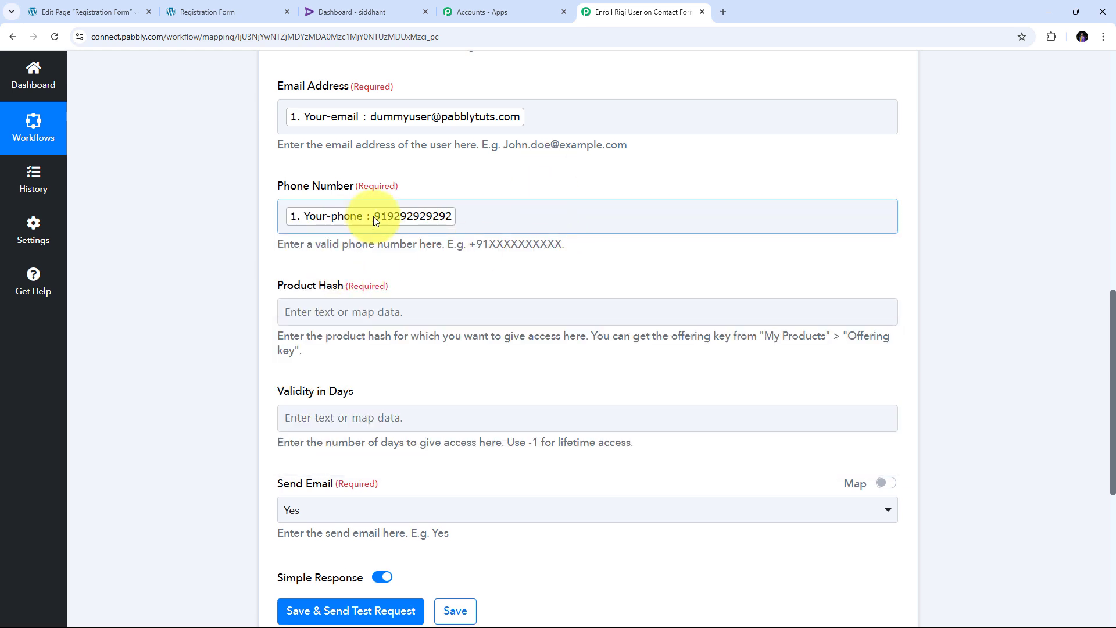
click(340, 220)
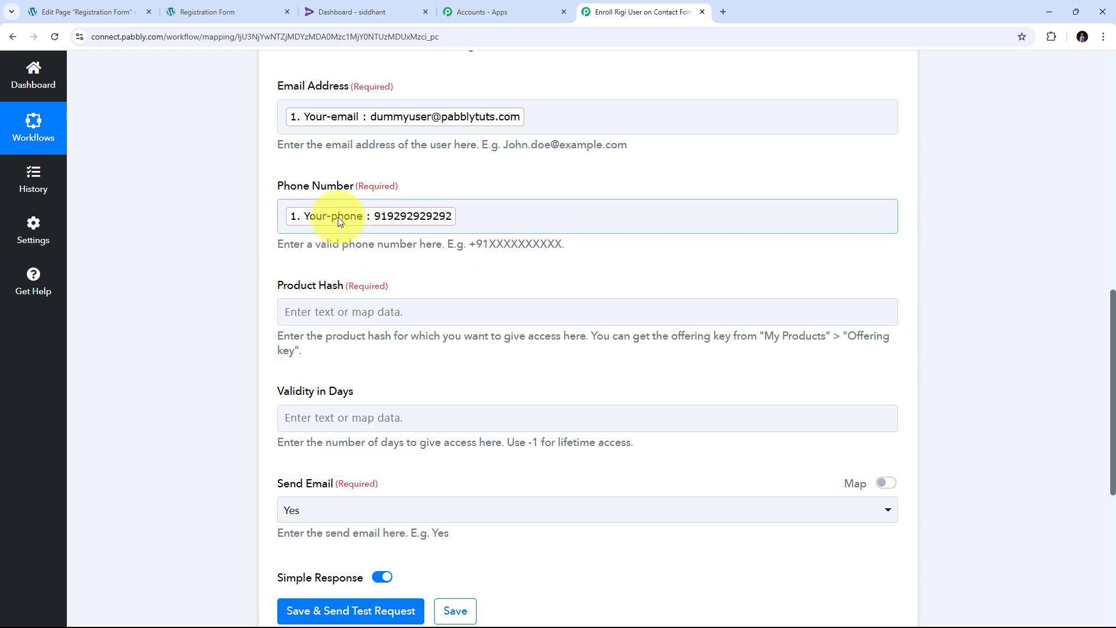
click(284, 216)
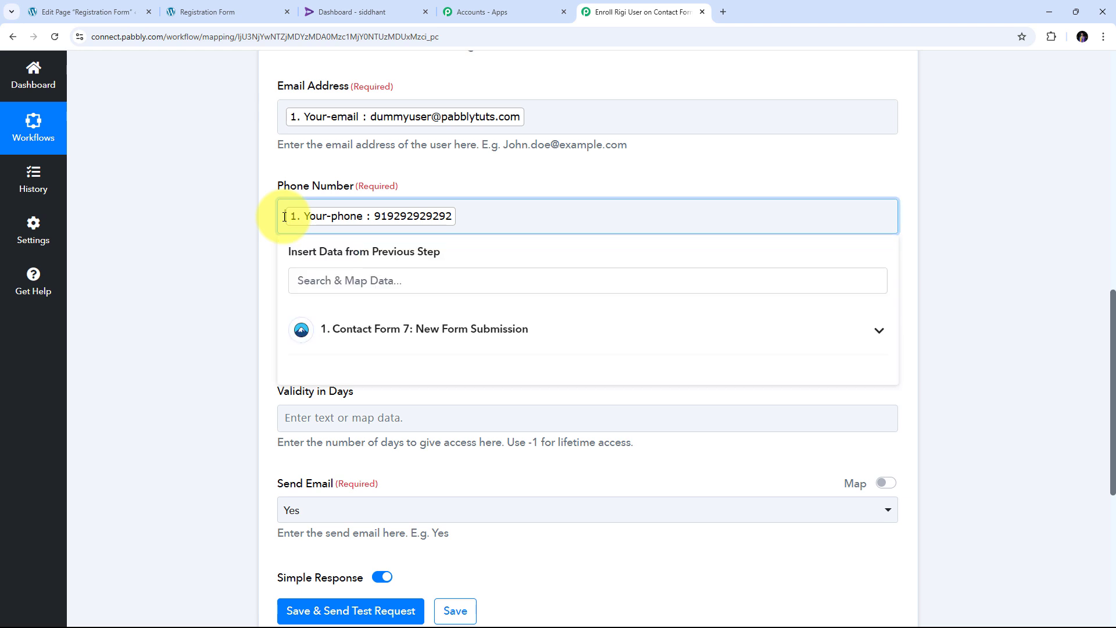
text(+)
click(225, 215)
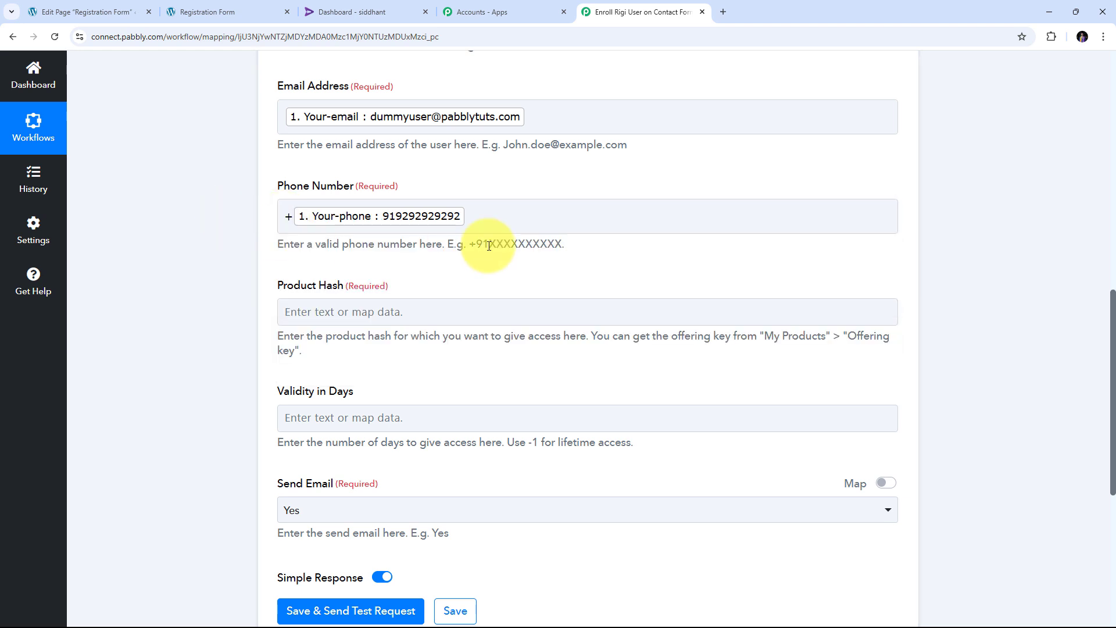
scroll(539, 232, down, 1)
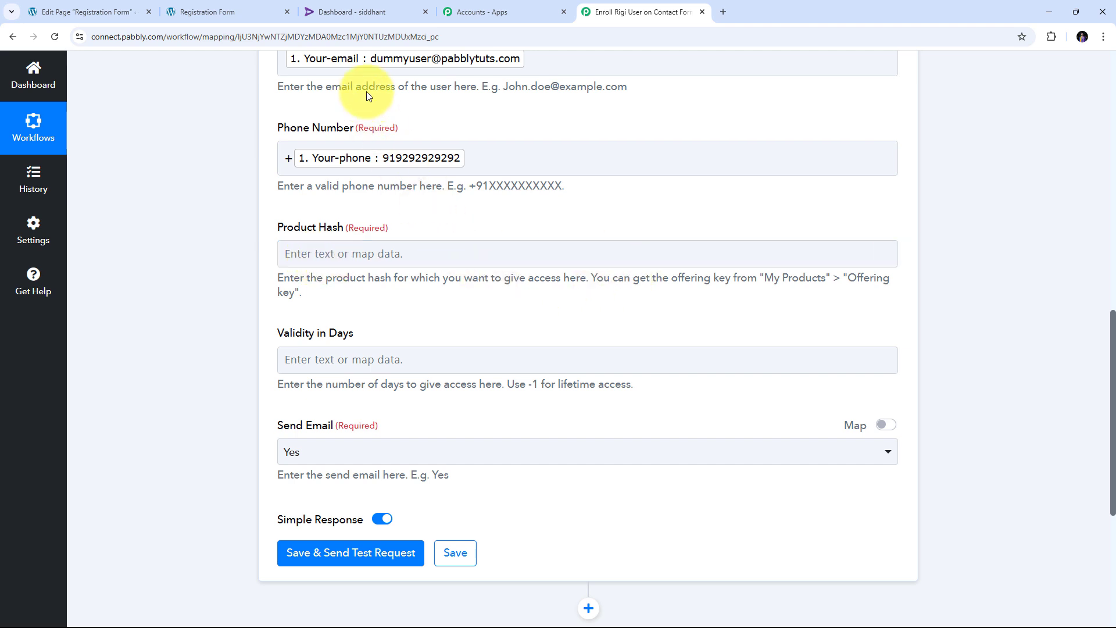
- Reveal and copy the PHP Programming course's offering key from Rigi's course list
click(365, 12)
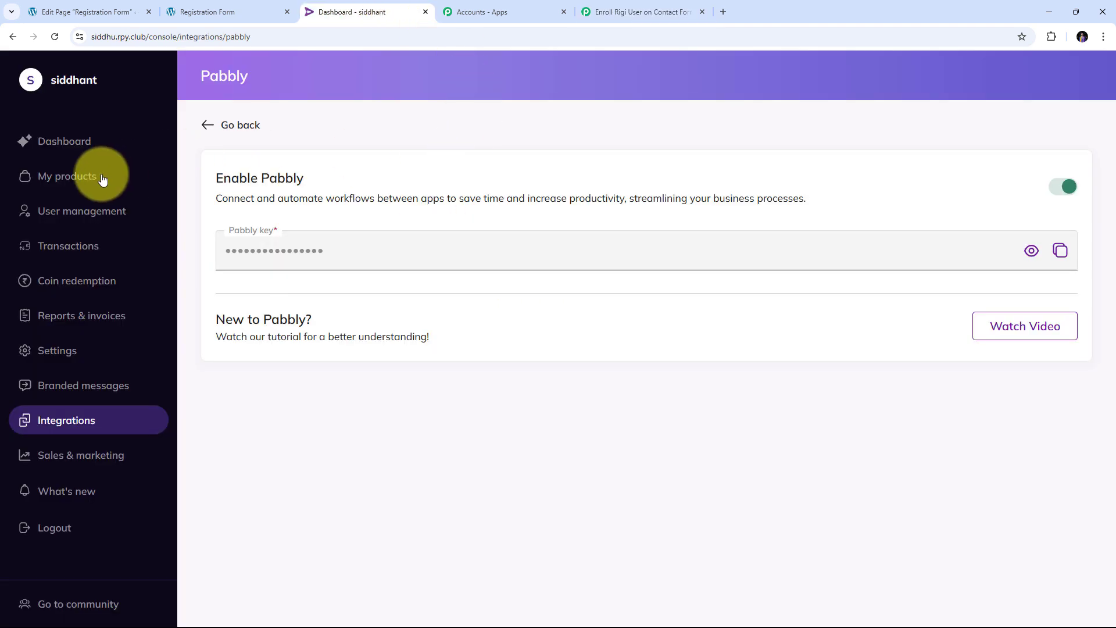
click(60, 181)
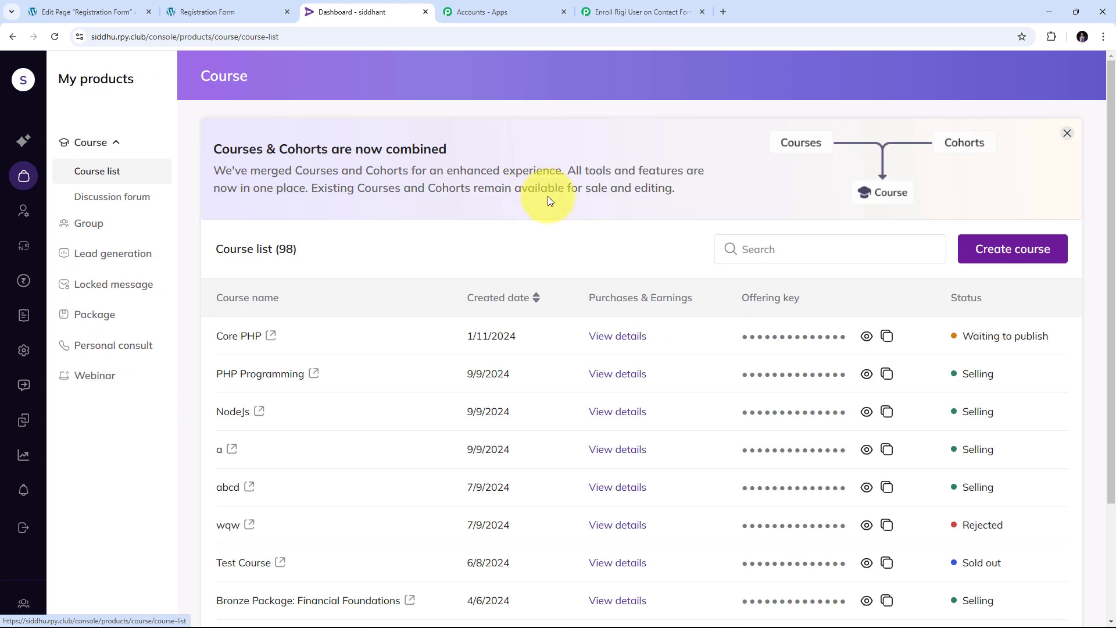
scroll(549, 201, down, 1)
scroll(473, 304, down, 2)
scroll(474, 324, up, 2)
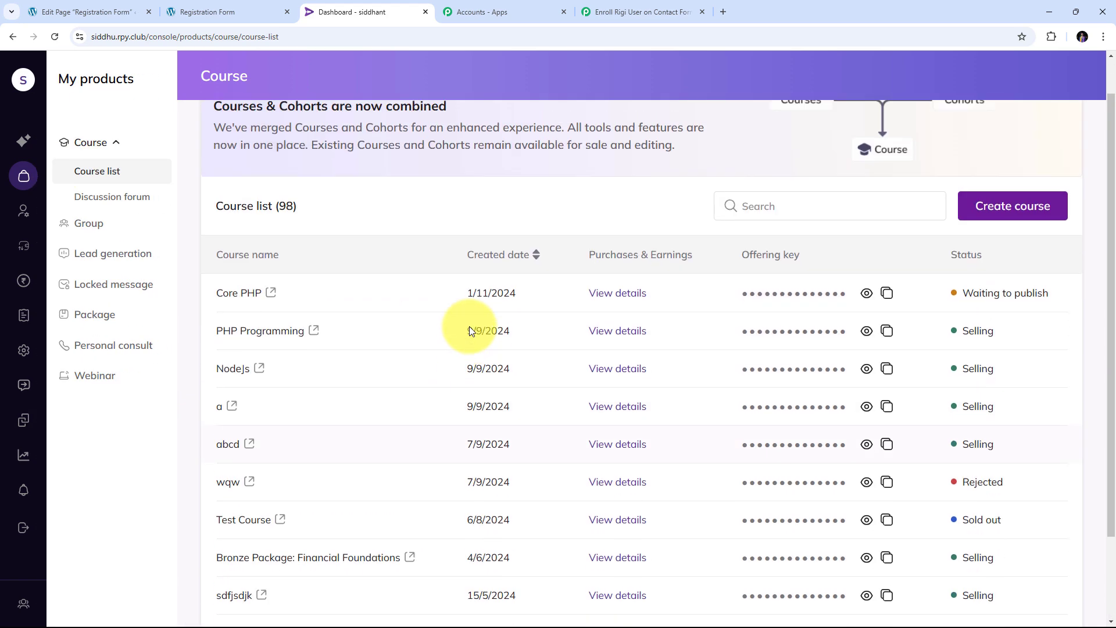
scroll(481, 287, down, 1)
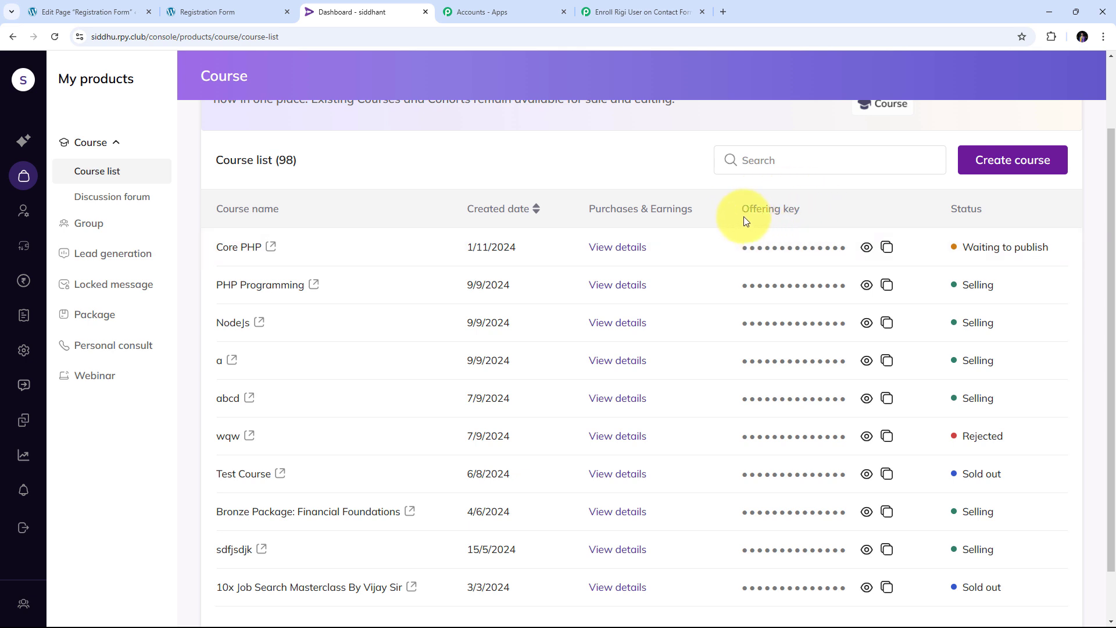
click(867, 286)
click(888, 286)
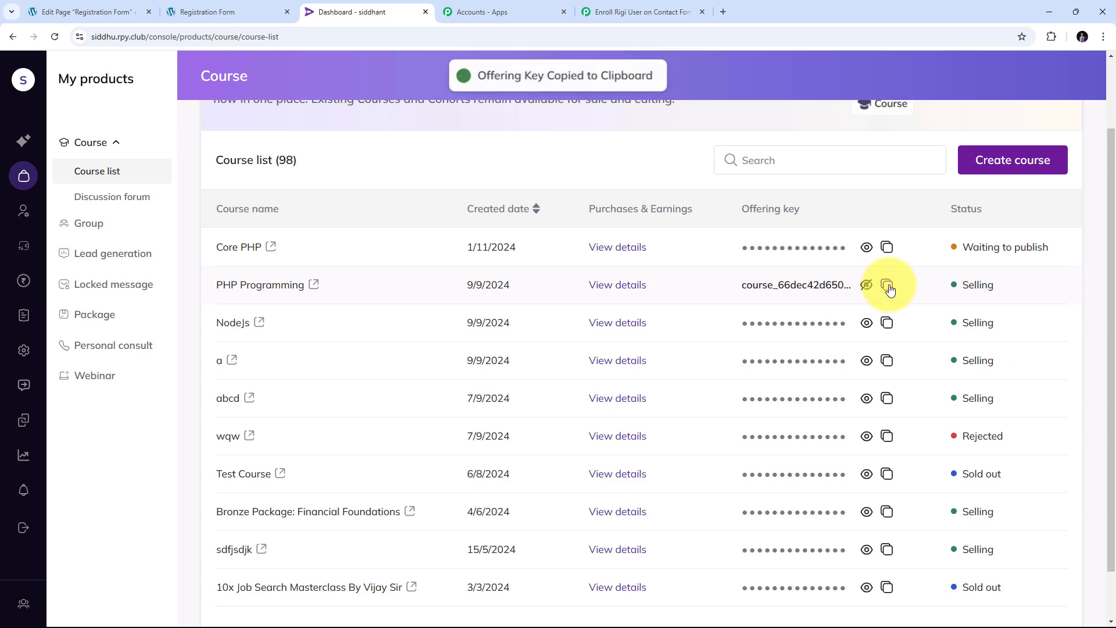
- Paste the PHP Programming offering key into Product Hash
click(612, 14)
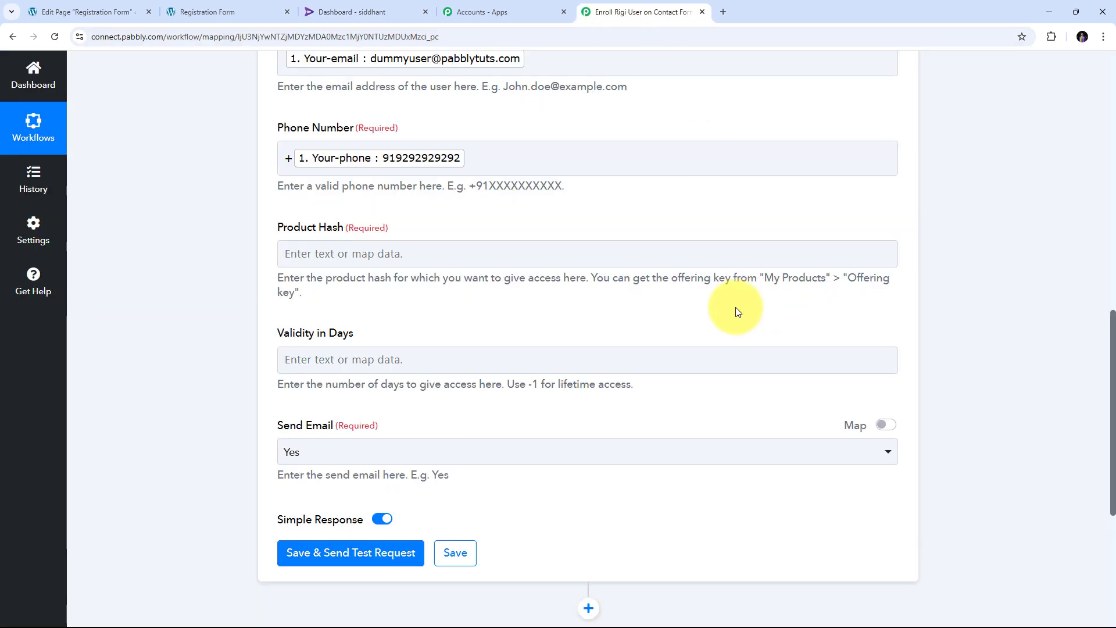
right_click(343, 255)
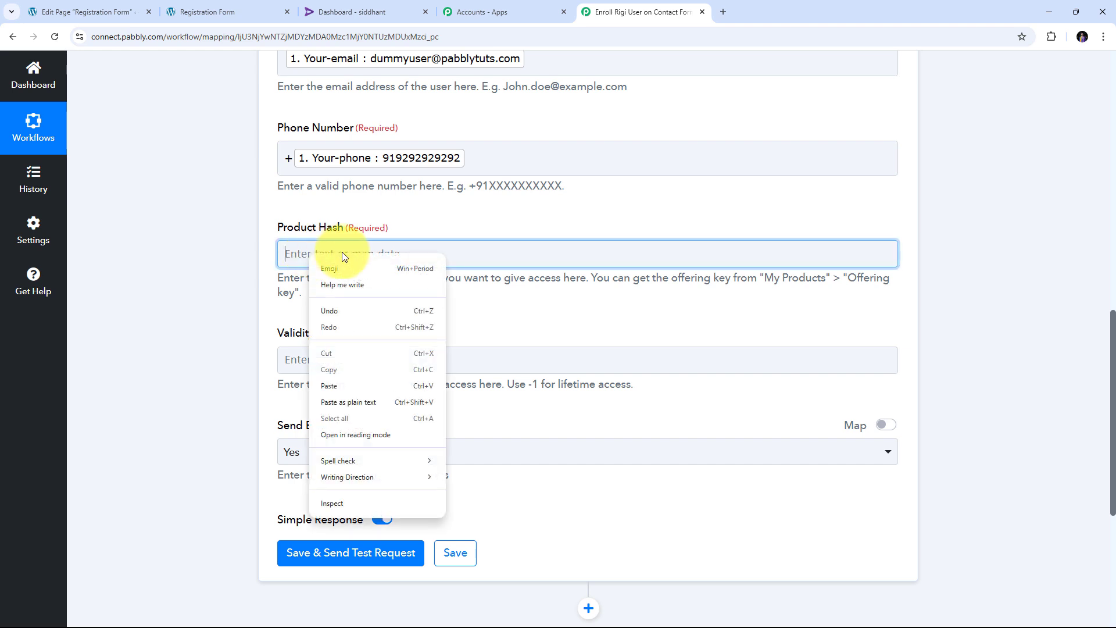
click(334, 386)
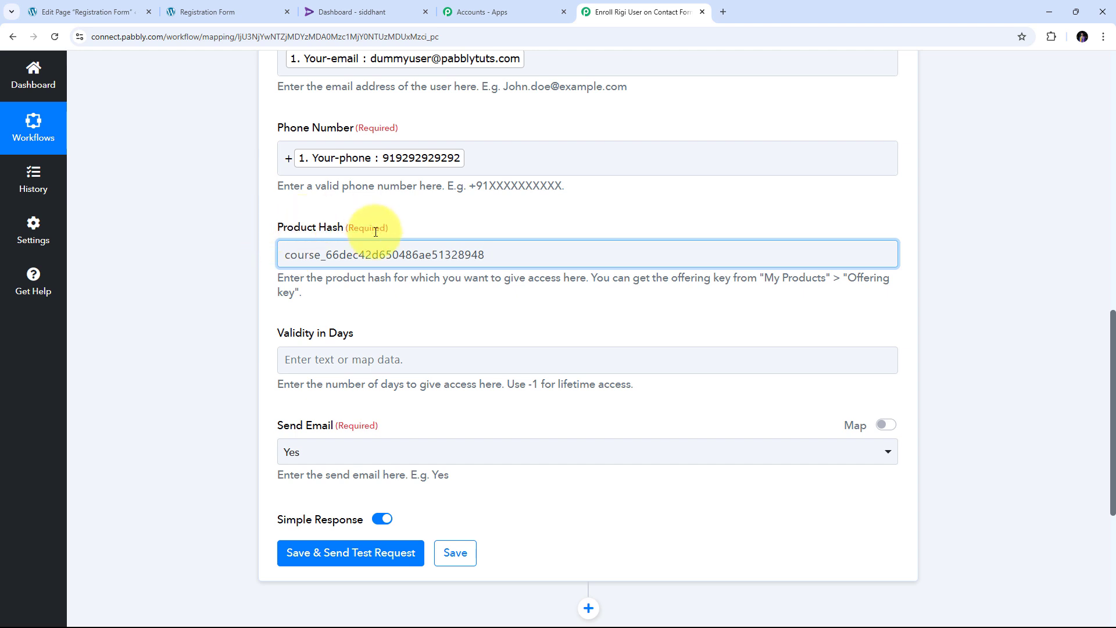
scroll(353, 275, down, 1)
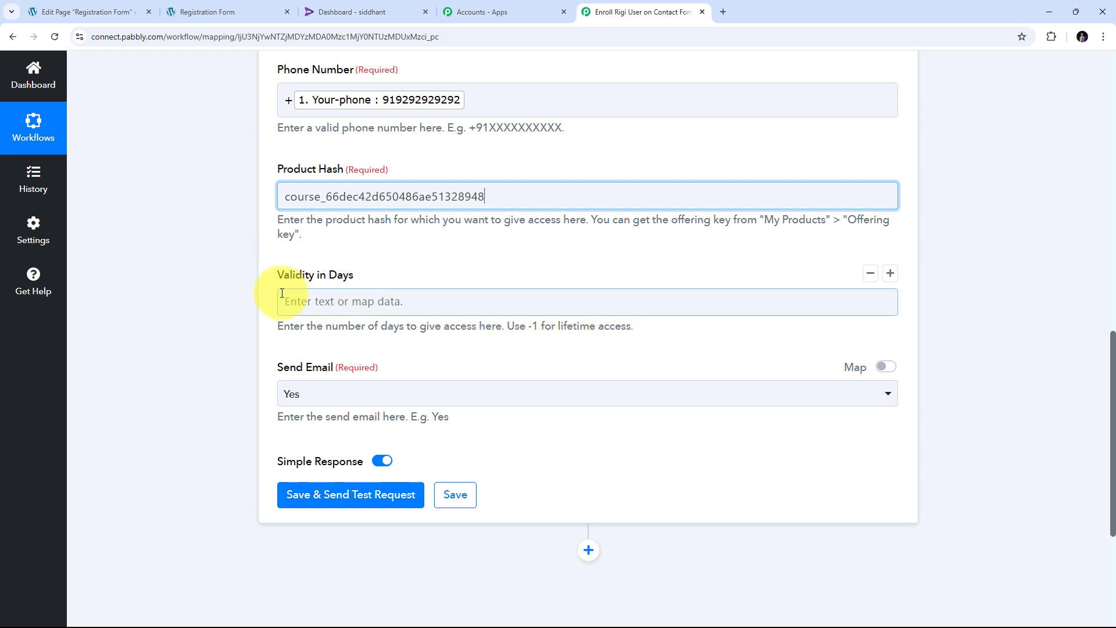
- Set Validity in Days to -1 and Send Email to Yes
click(319, 308)
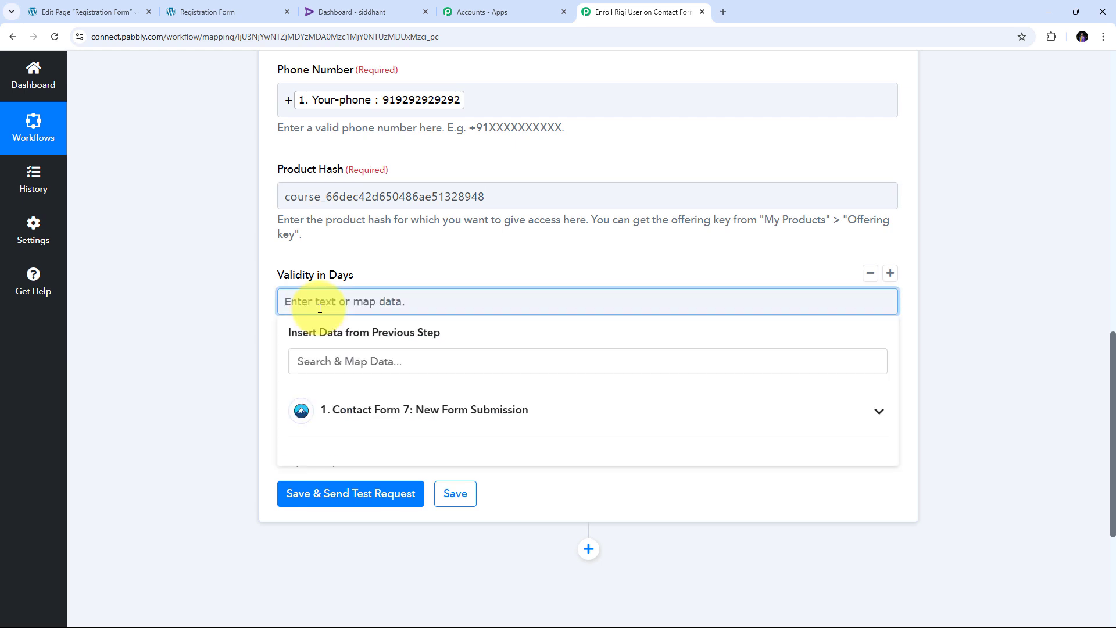
text(-1)
click(351, 271)
scroll(348, 273, down, 2)
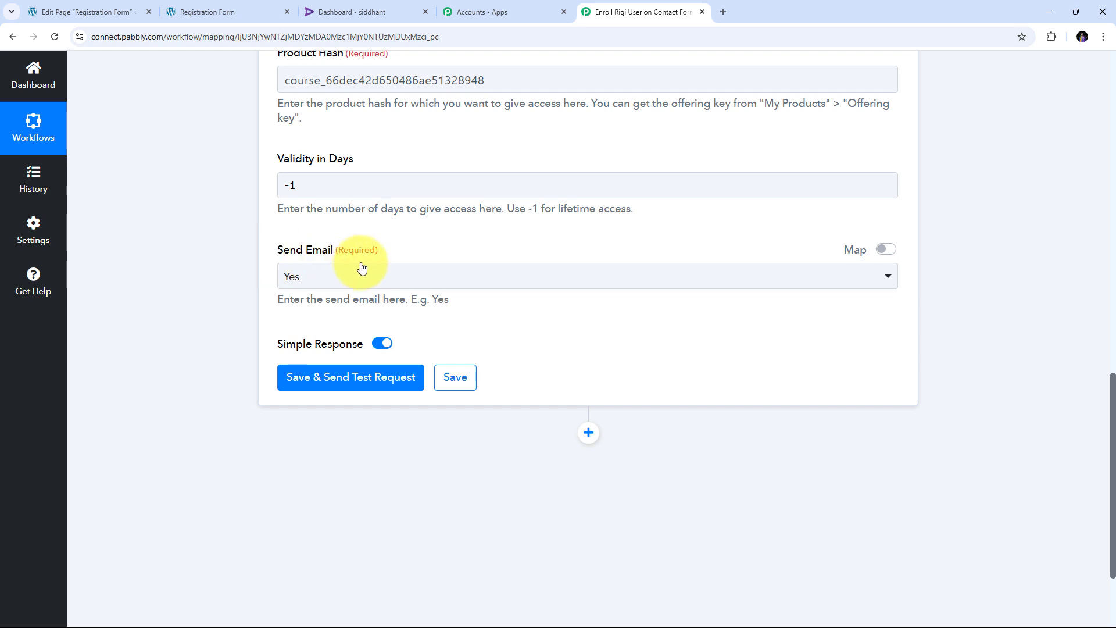
click(361, 269)
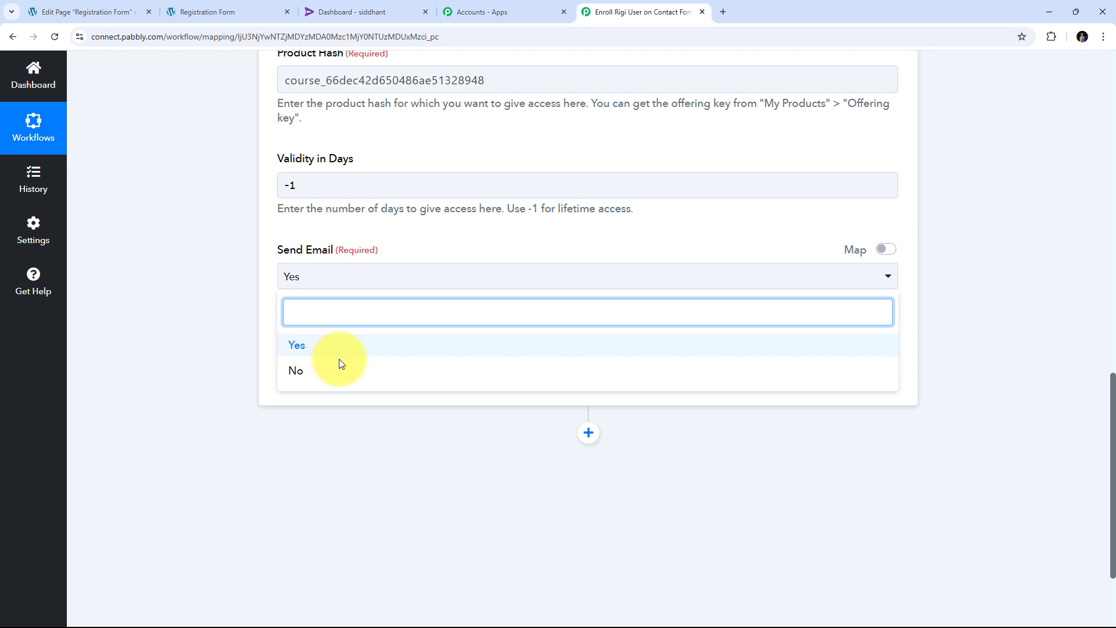
click(301, 349)
scroll(604, 314, up, 2)
scroll(604, 312, up, 5)
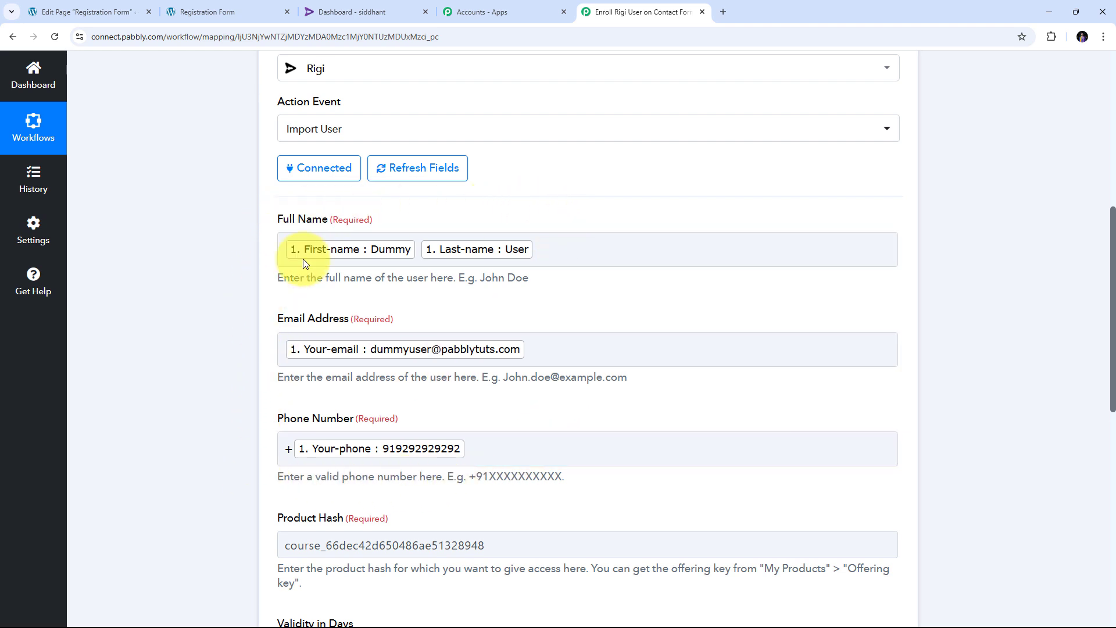
click(632, 244)
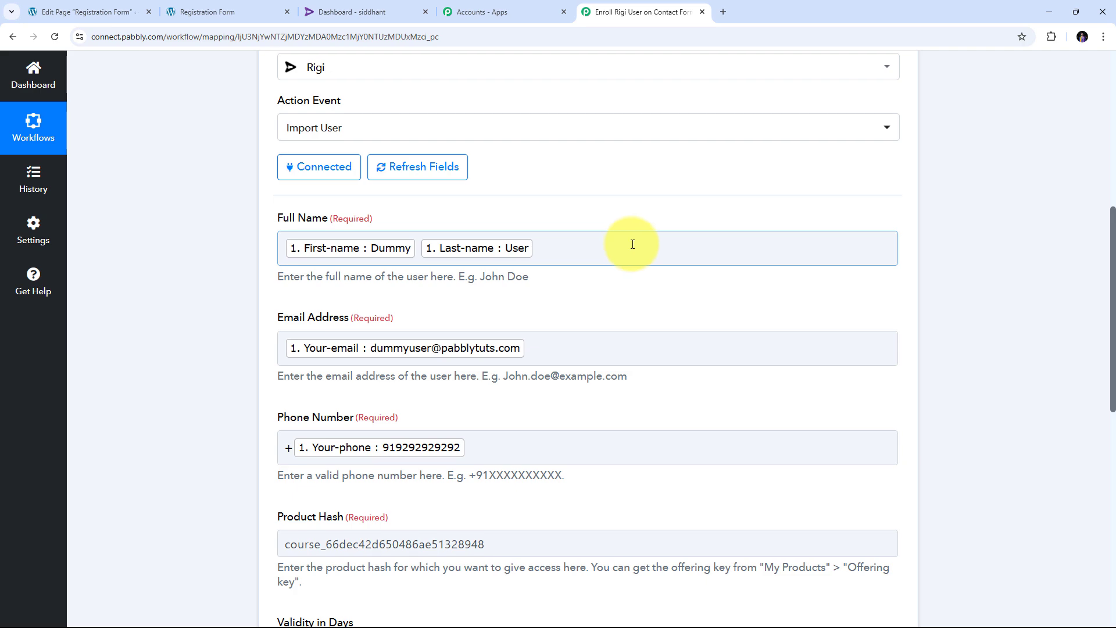
- Save the Rigi action and send a test request, confirming a Success response with HTTP/2 200
scroll(631, 243, down, 10)
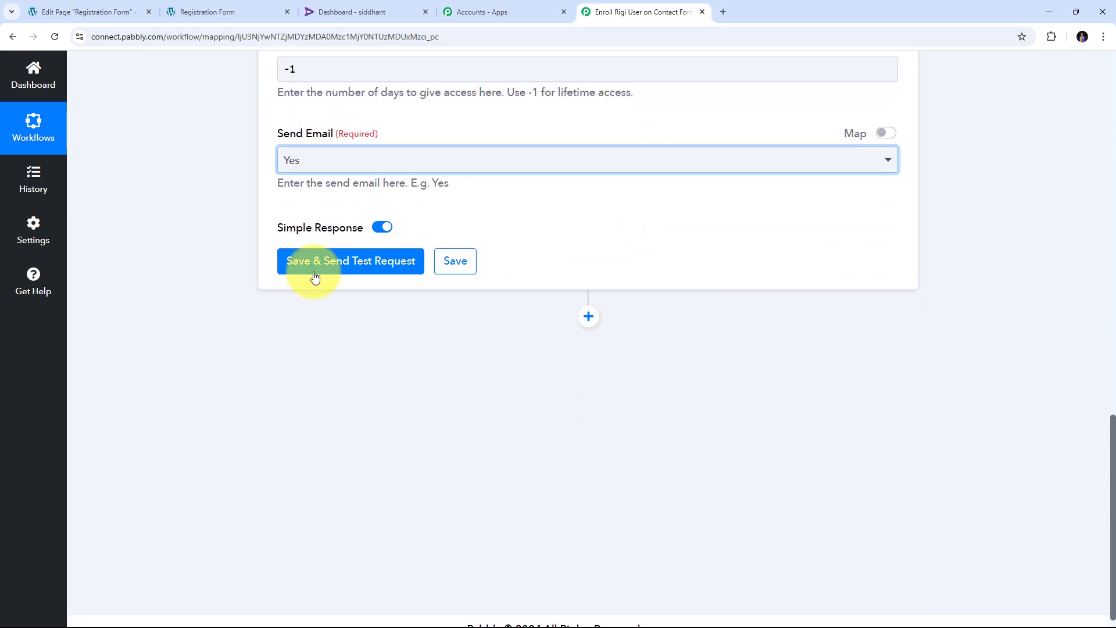
click(330, 273)
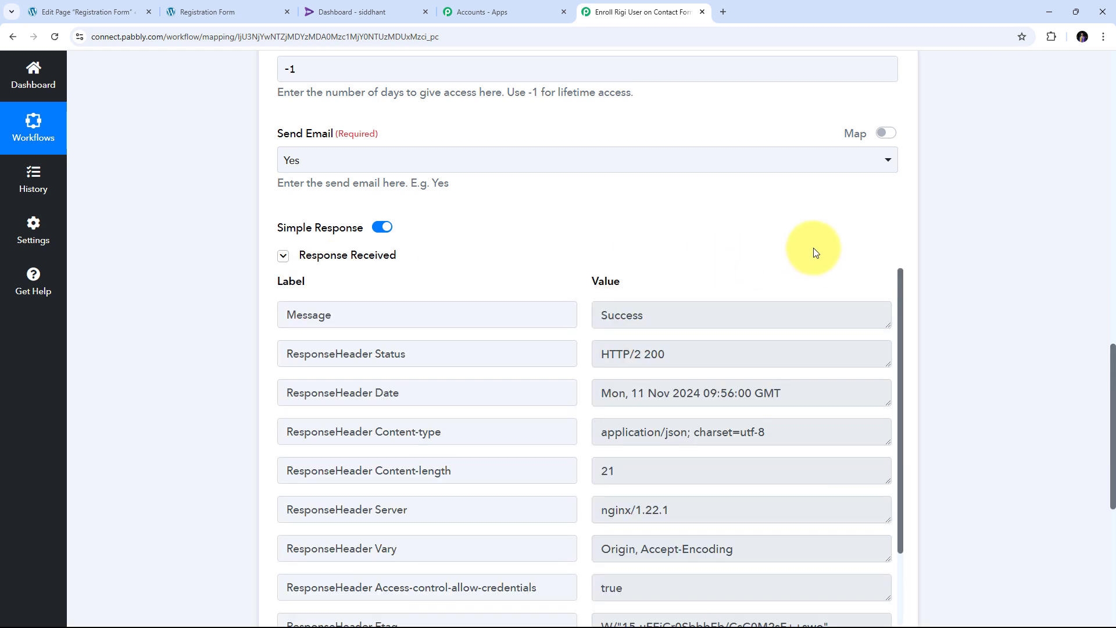
scroll(762, 299, down, 3)
scroll(762, 298, down, 1)
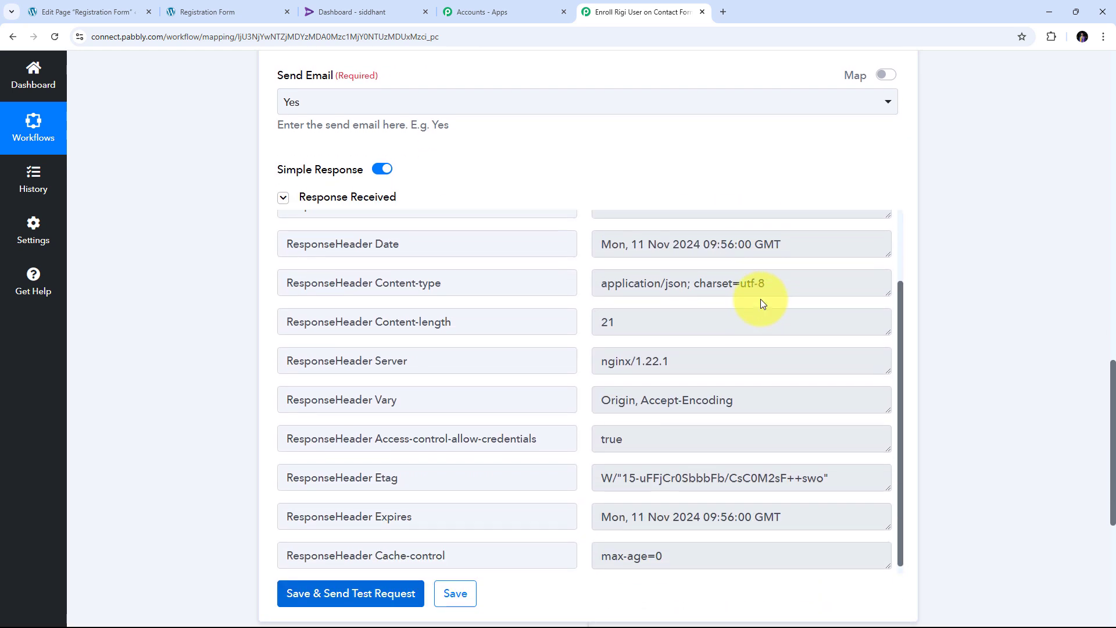
scroll(761, 299, up, 3)
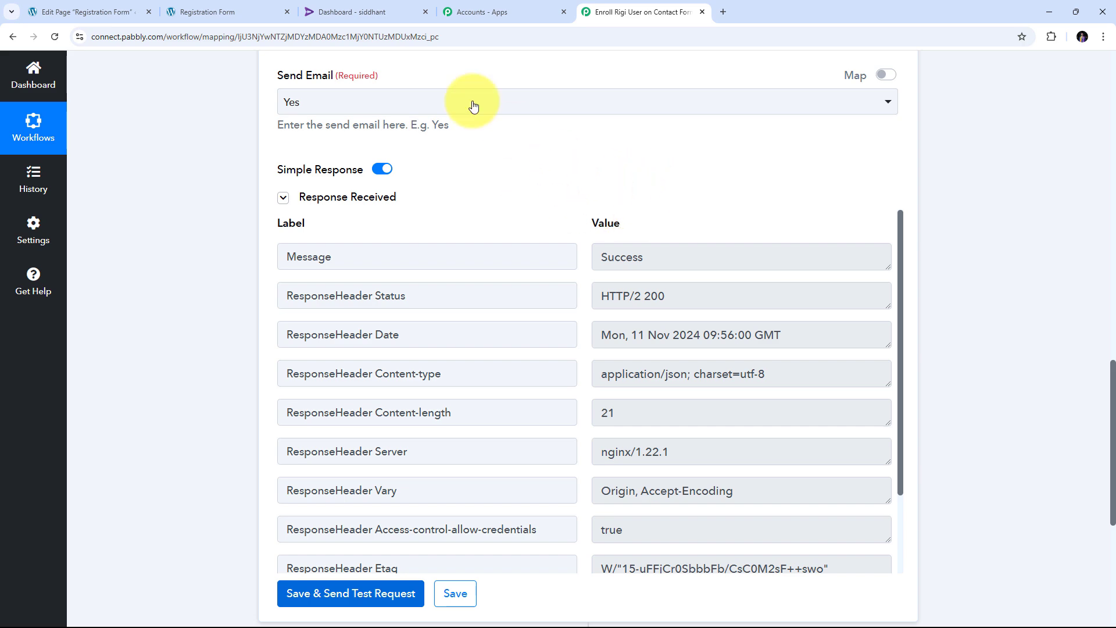
- Search Rigi's User management by the test user's phone number to confirm the imported user
click(372, 11)
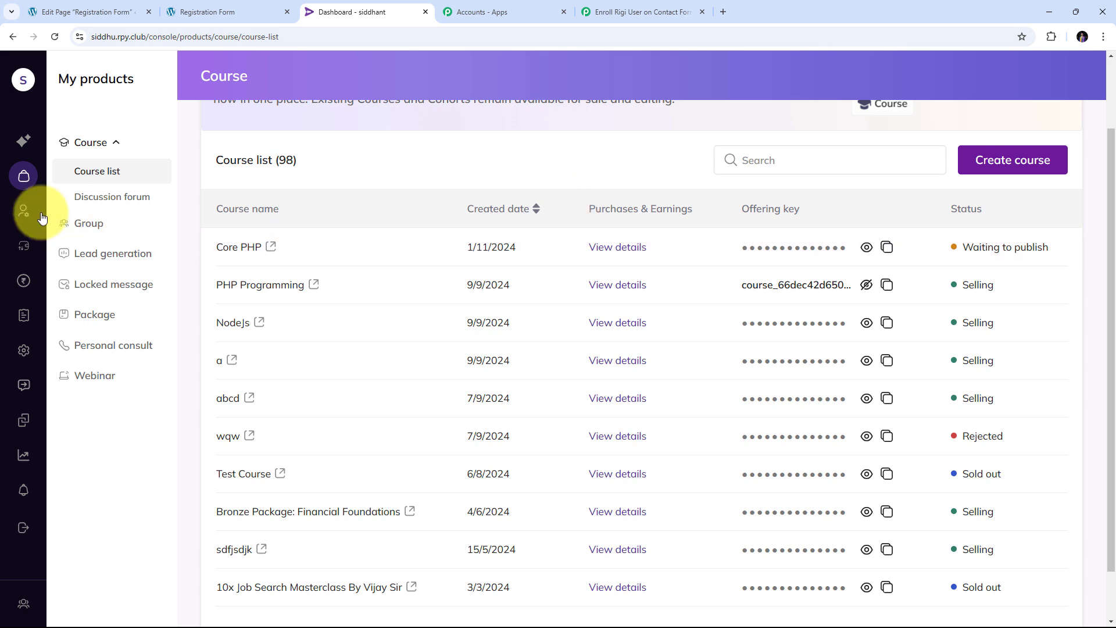
click(23, 212)
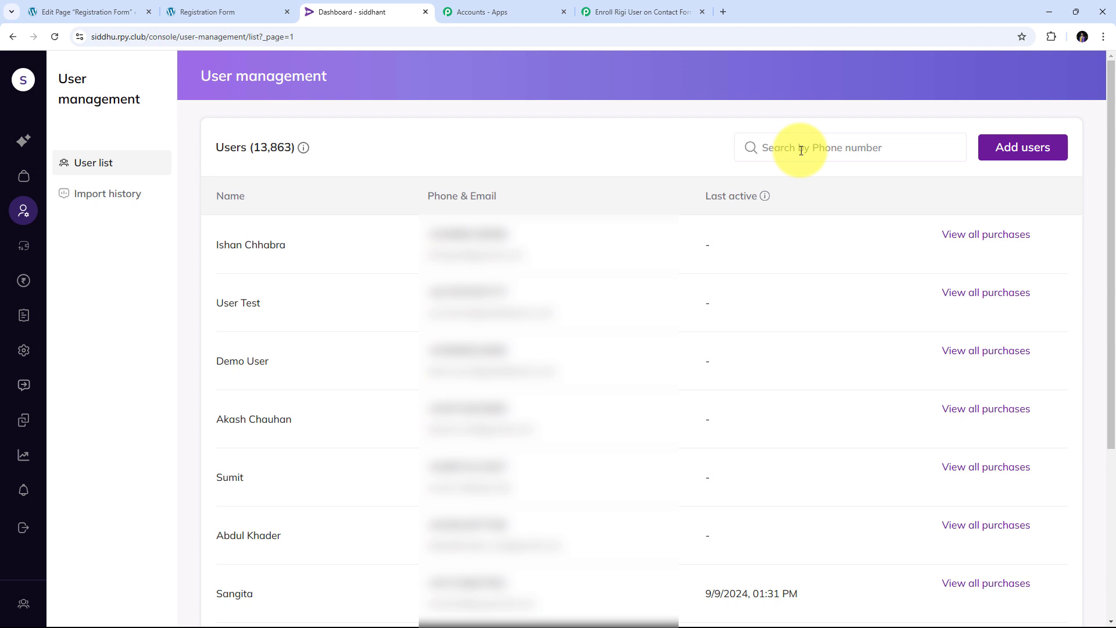
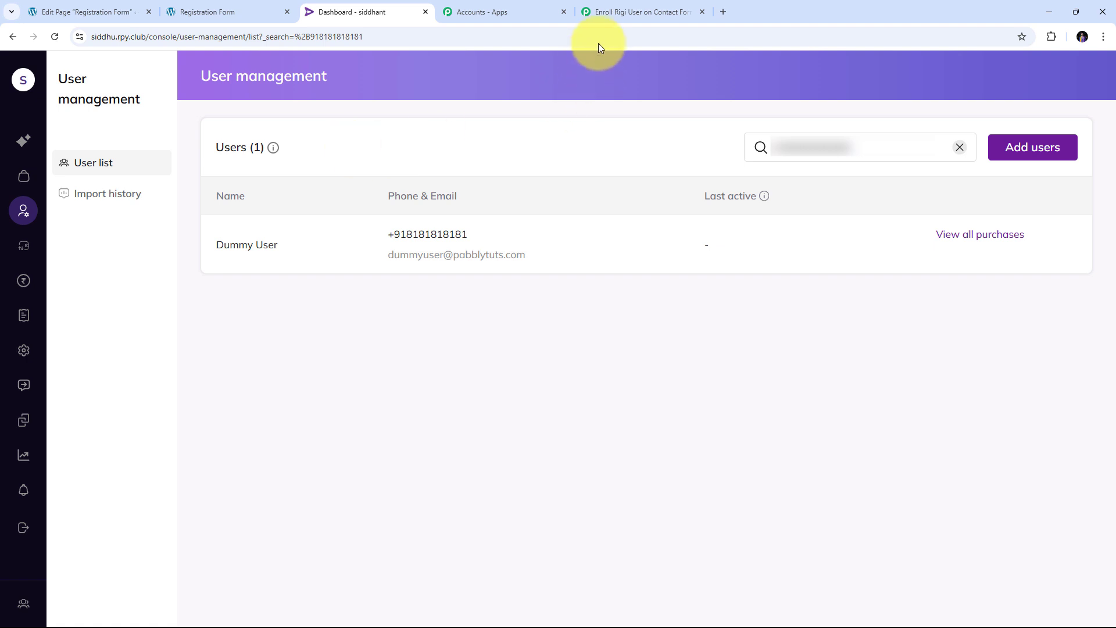
click(618, 15)
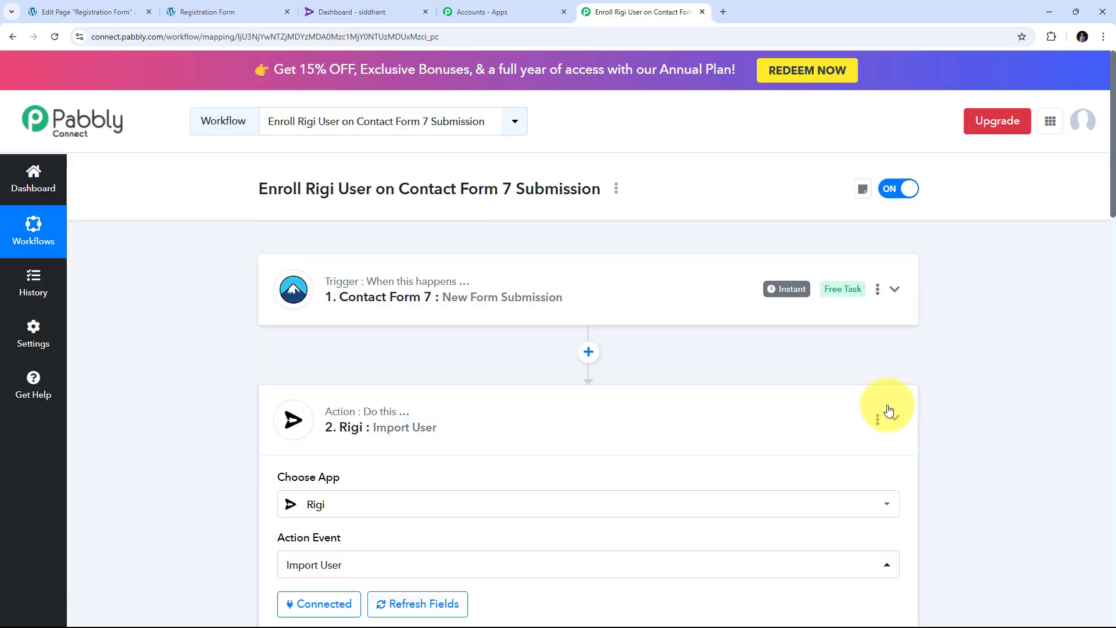
- Collapse the Rigi Import User action beneath the Contact Form 7 New Form Submission trigger
click(889, 411)
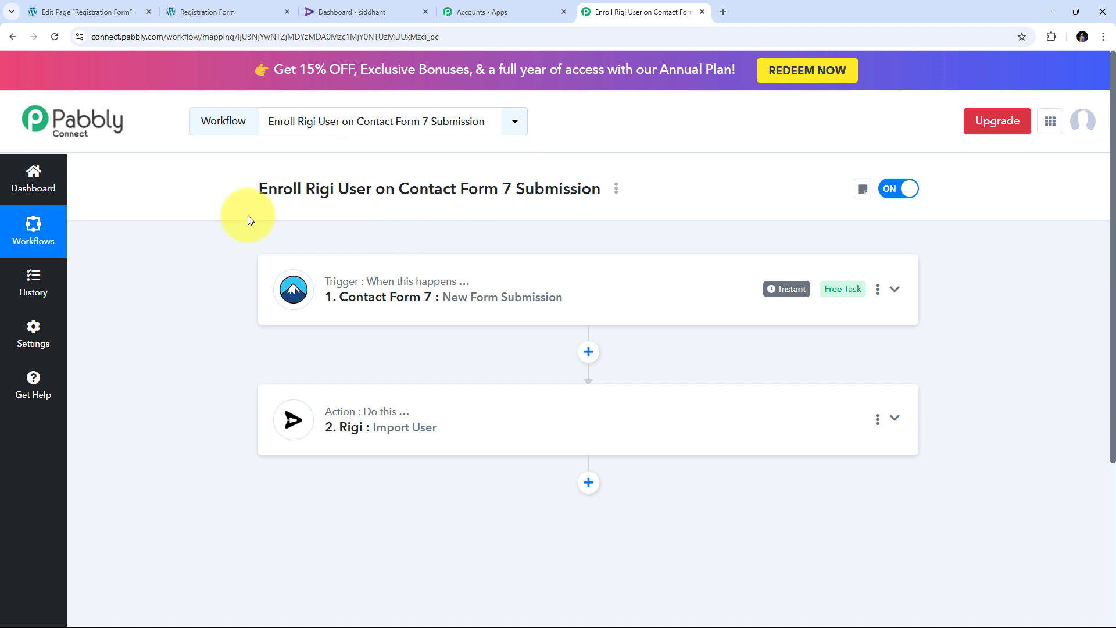
mouse_move(345, 293)
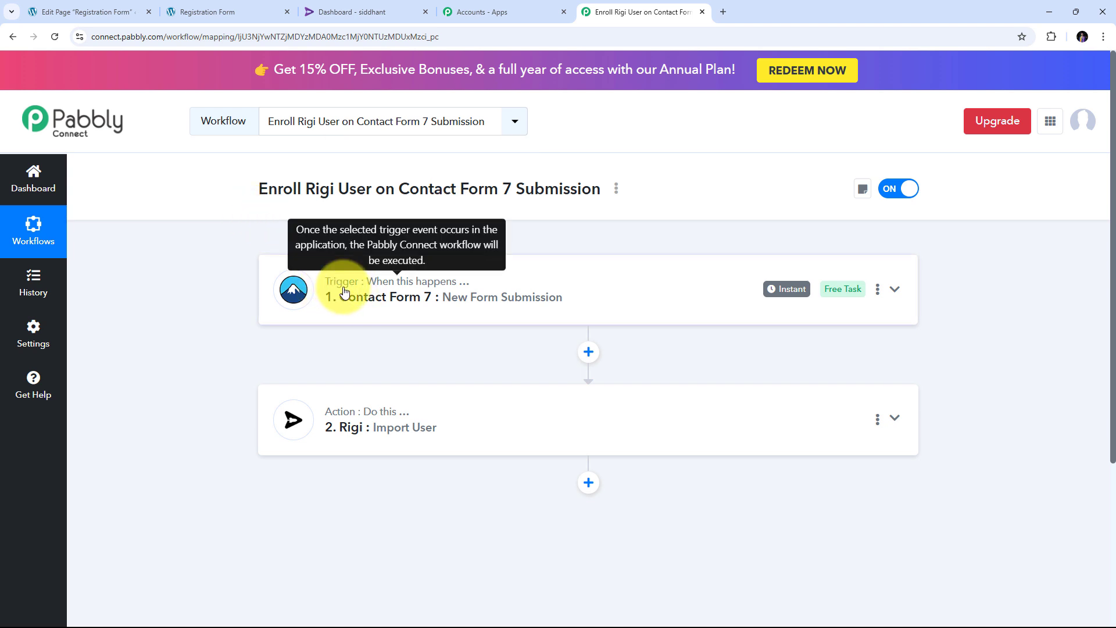